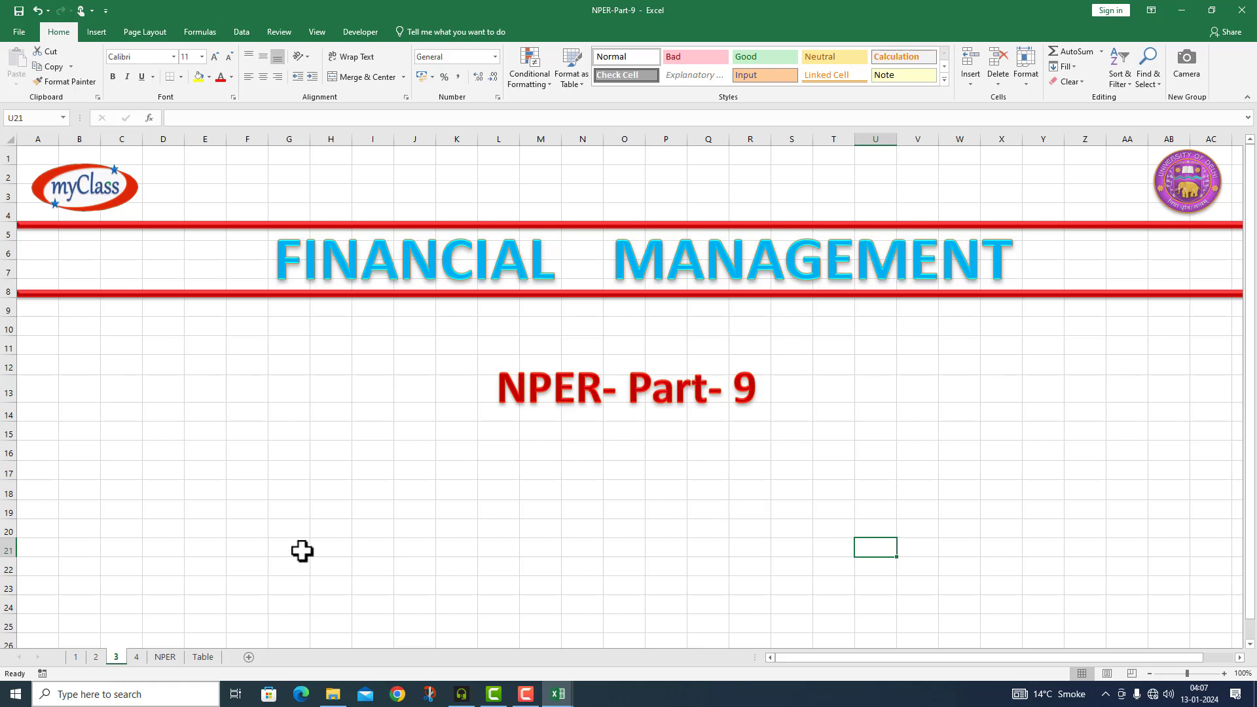
On the NPER sheet, enter 1000 as the deposit amount in C5, 10% as RoI in C6 and 1500 as FV in C7.
{"action": "left_click", "coordinate": [165, 657]}
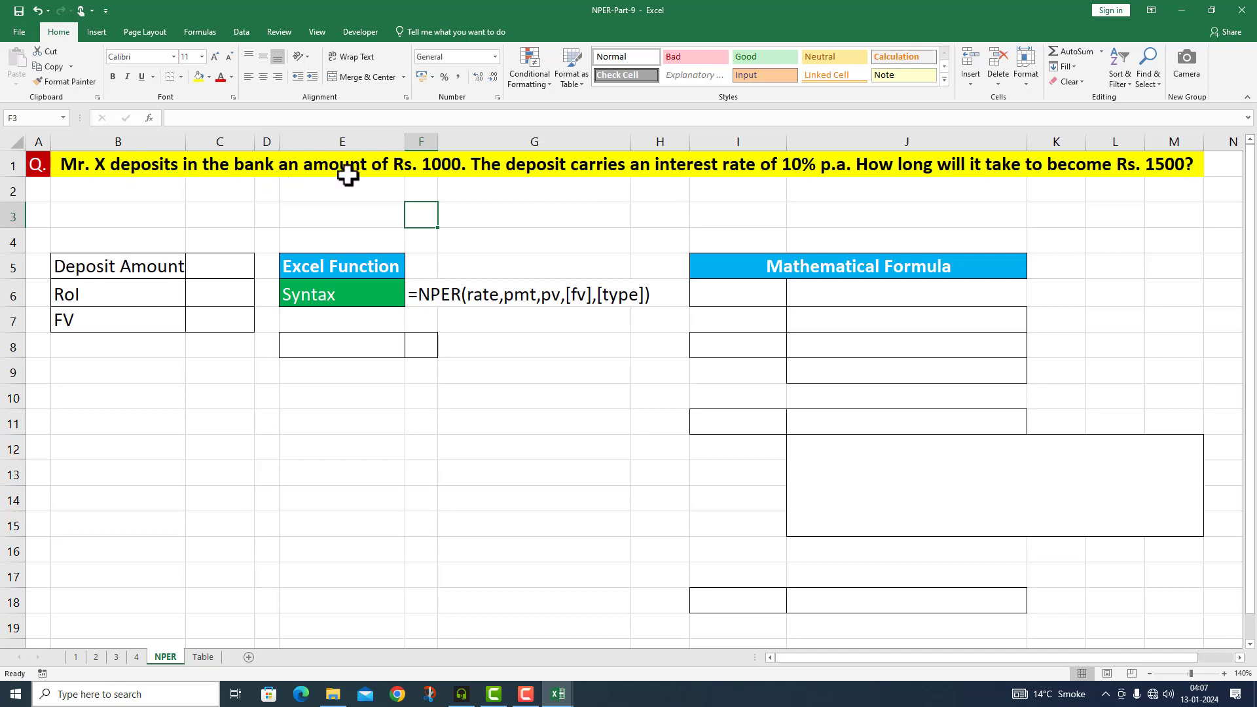
{"action": "left_click", "coordinate": [200, 273]}
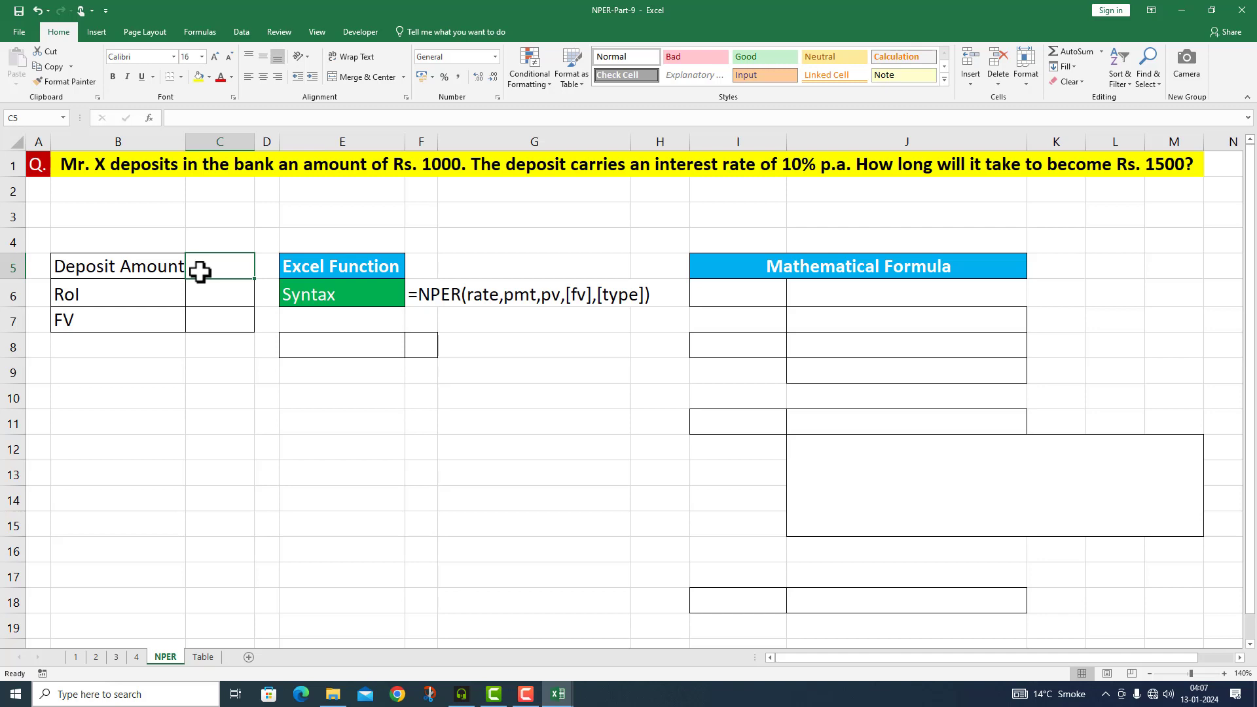
{"action": "type", "text": "=1000"}
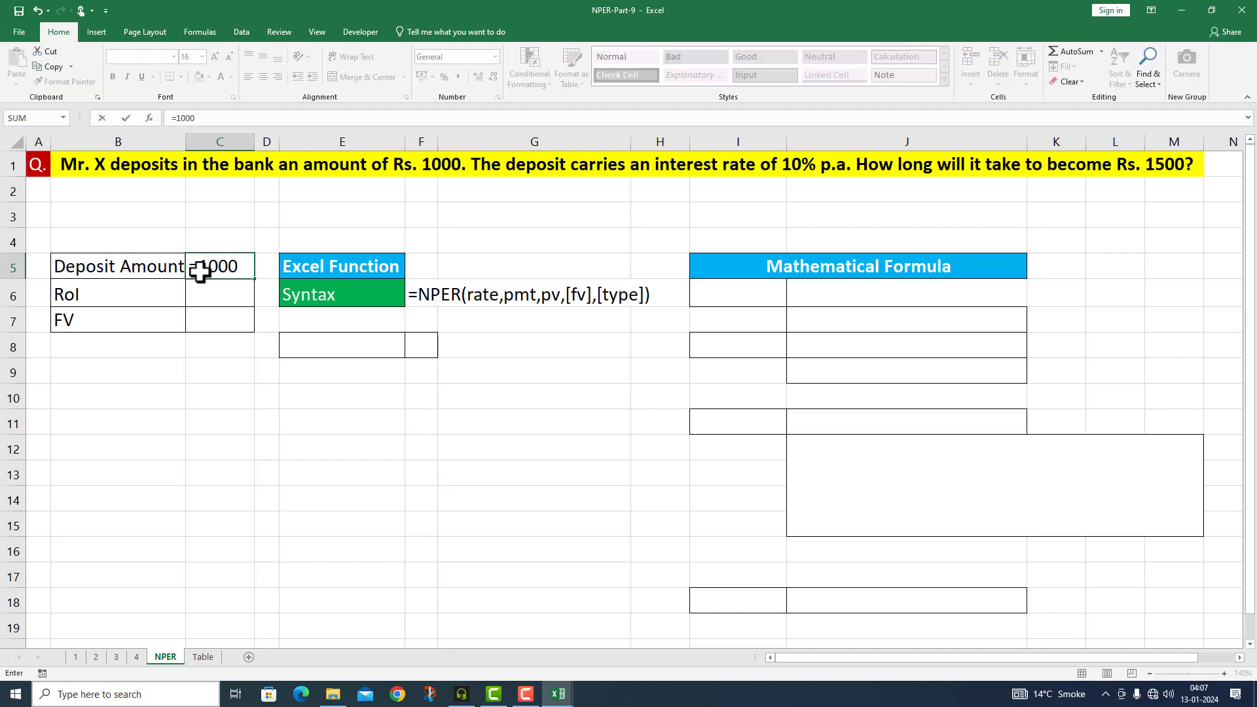
{"action": "key", "text": "Return"}
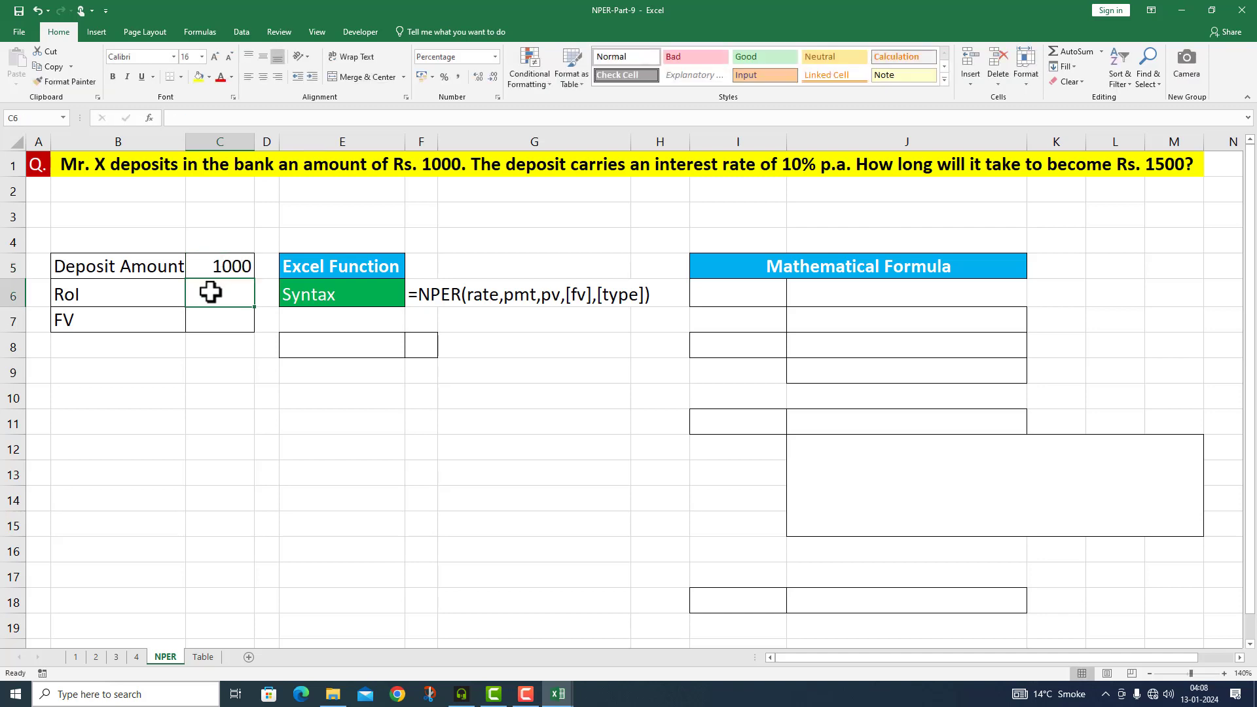
{"action": "type", "text": "10"}
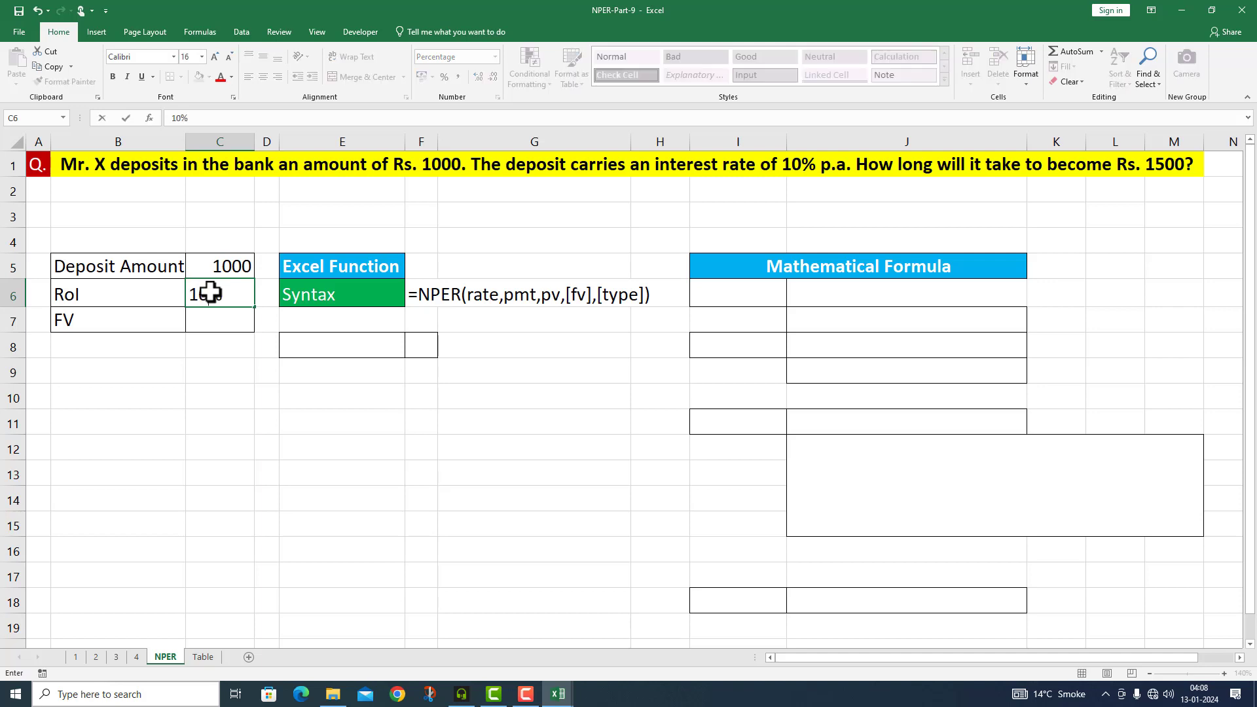
{"action": "key", "text": "Return"}
{"action": "type", "text": "15"}
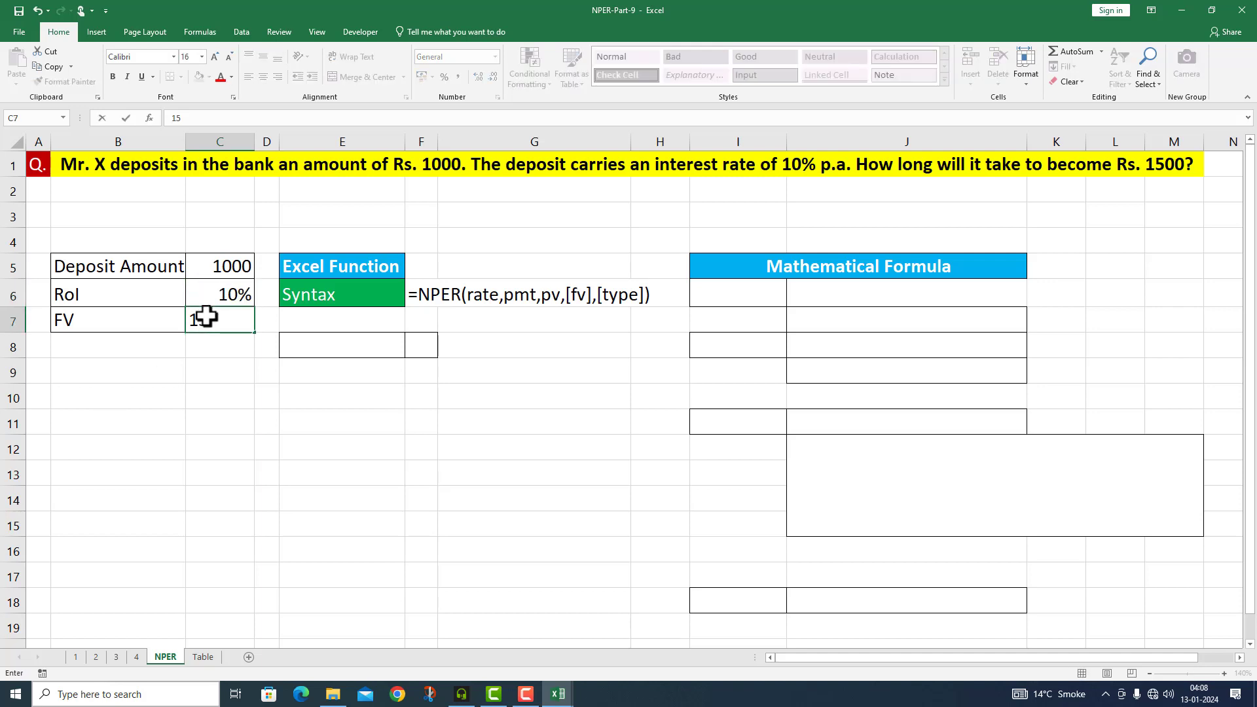
{"action": "type", "text": "00"}
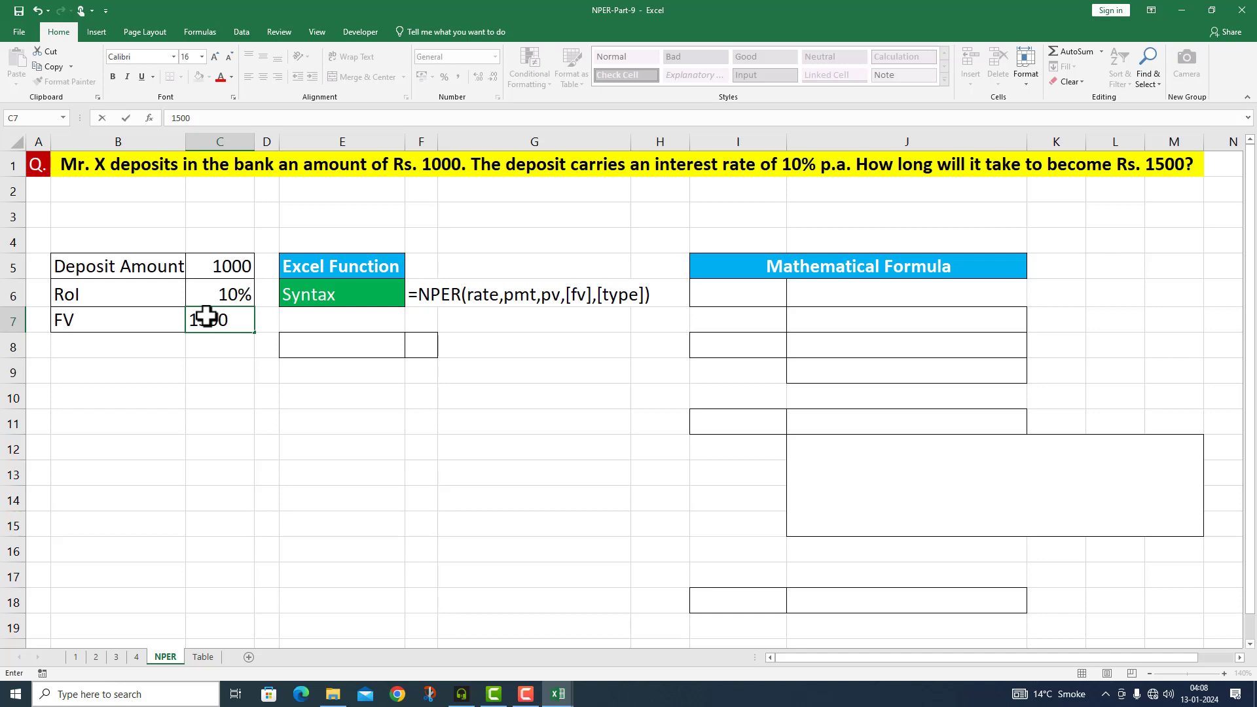
{"action": "left_click", "coordinate": [216, 362]}
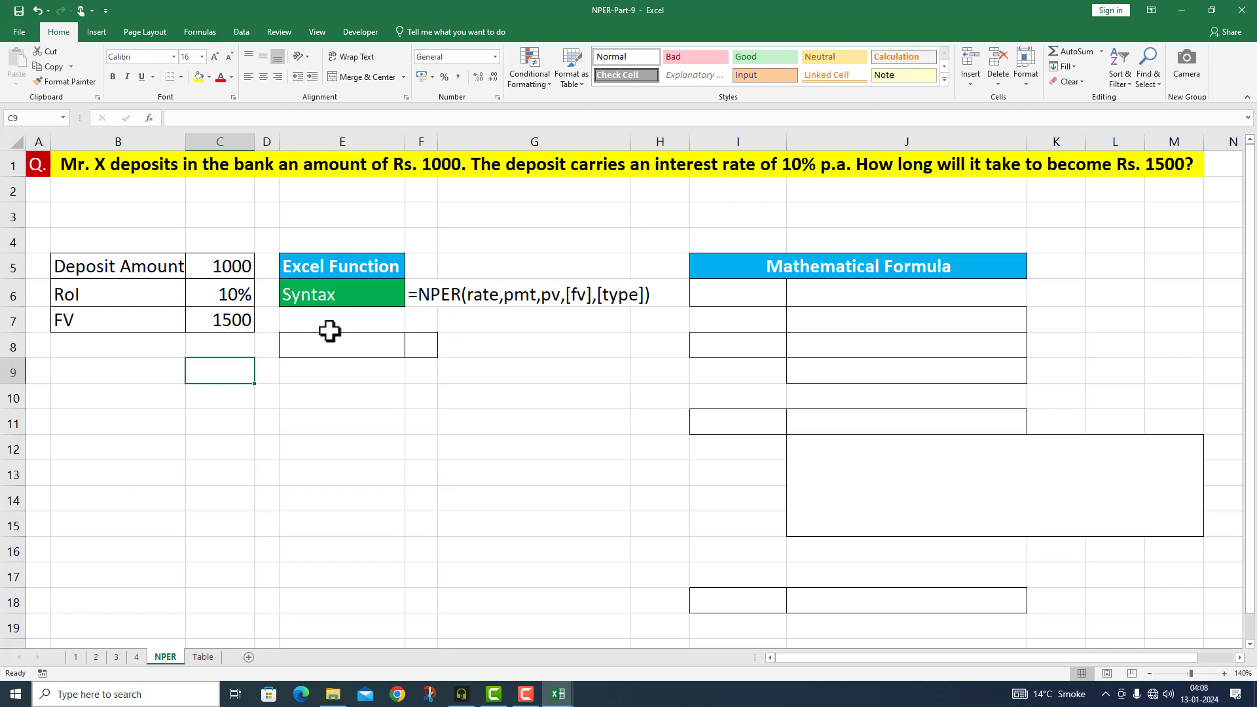
Begin an NPER formula in E8 with C6 as the rate, an empty payment argument and -C5 as the present value.
{"action": "left_click", "coordinate": [340, 350]}
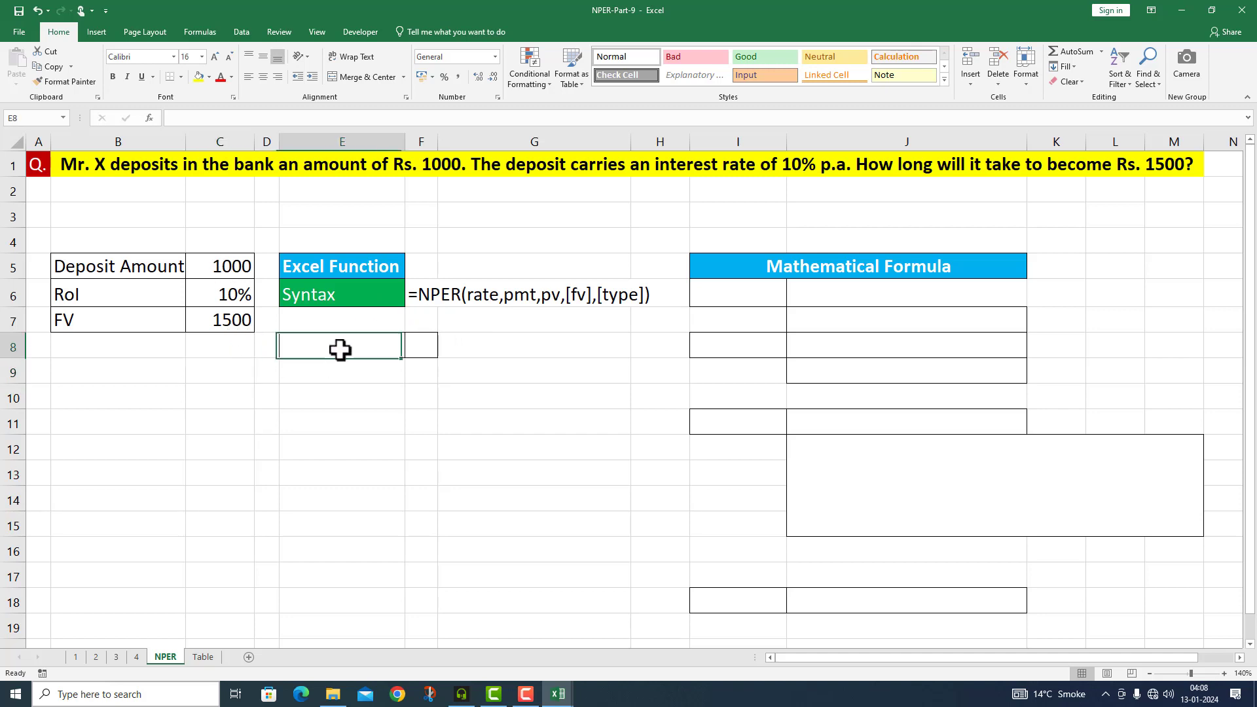
{"action": "type", "text": "=NPER("}
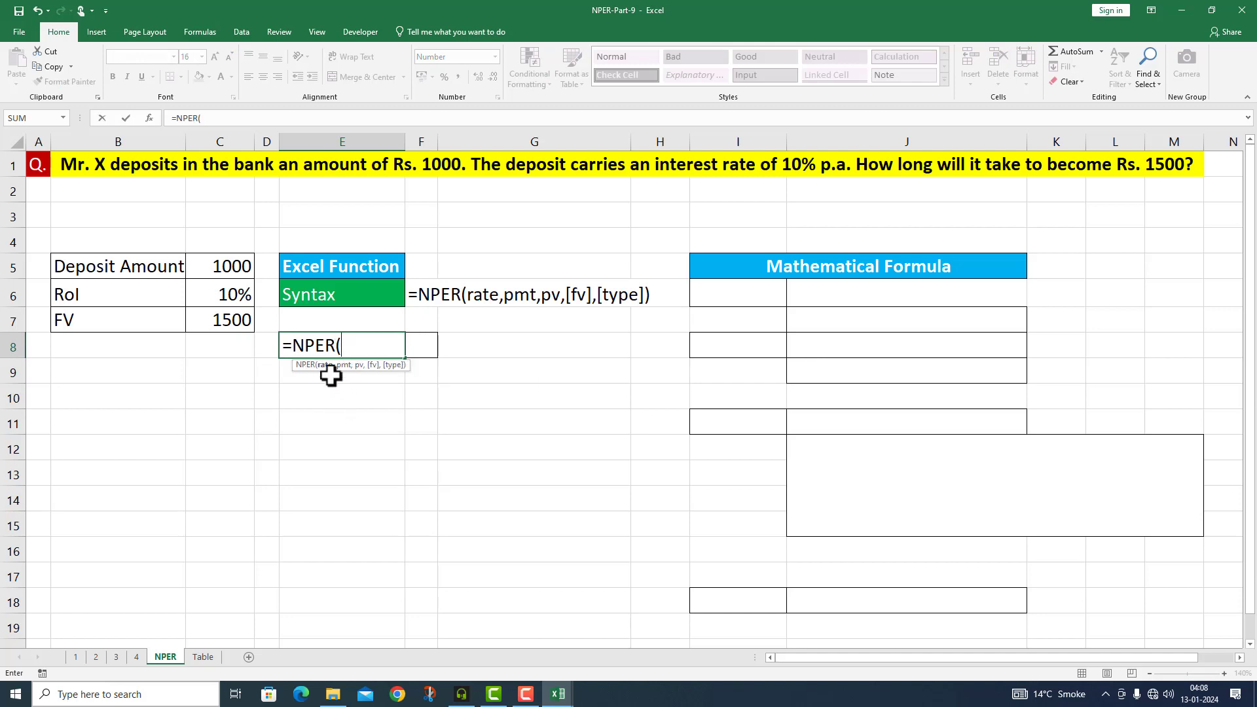
{"action": "left_click", "coordinate": [227, 290]}
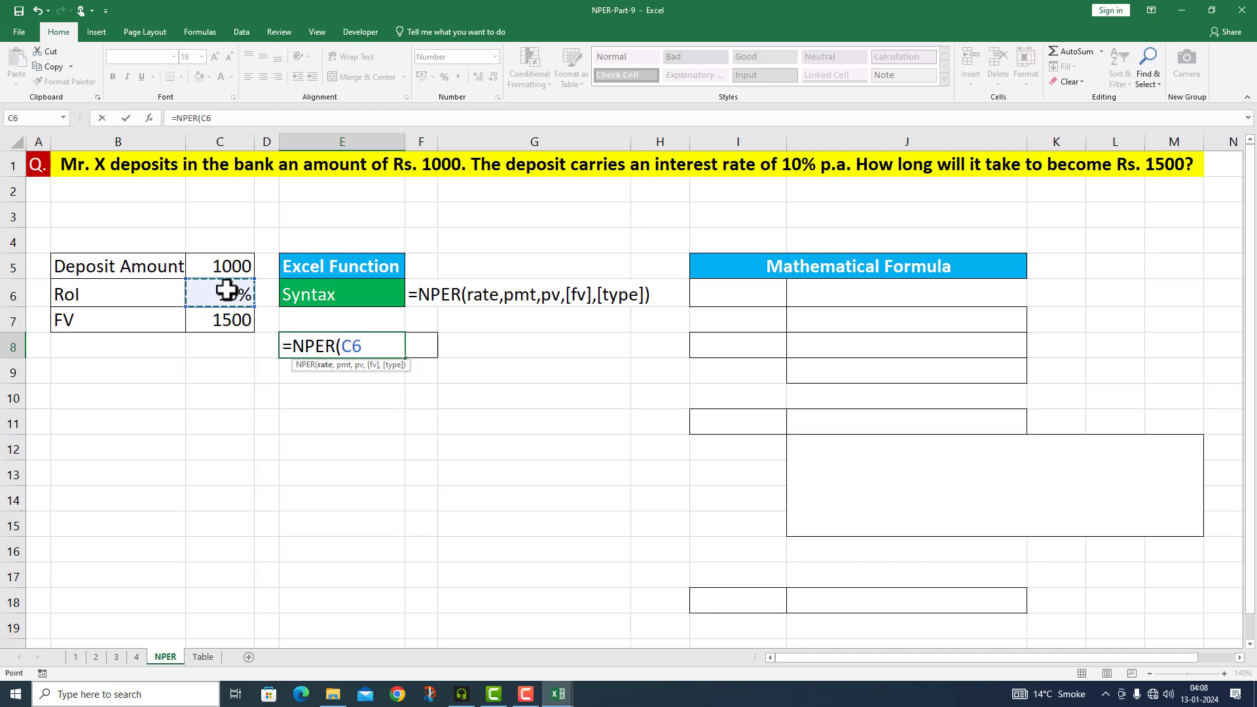
{"action": "type", "text": ",,"}
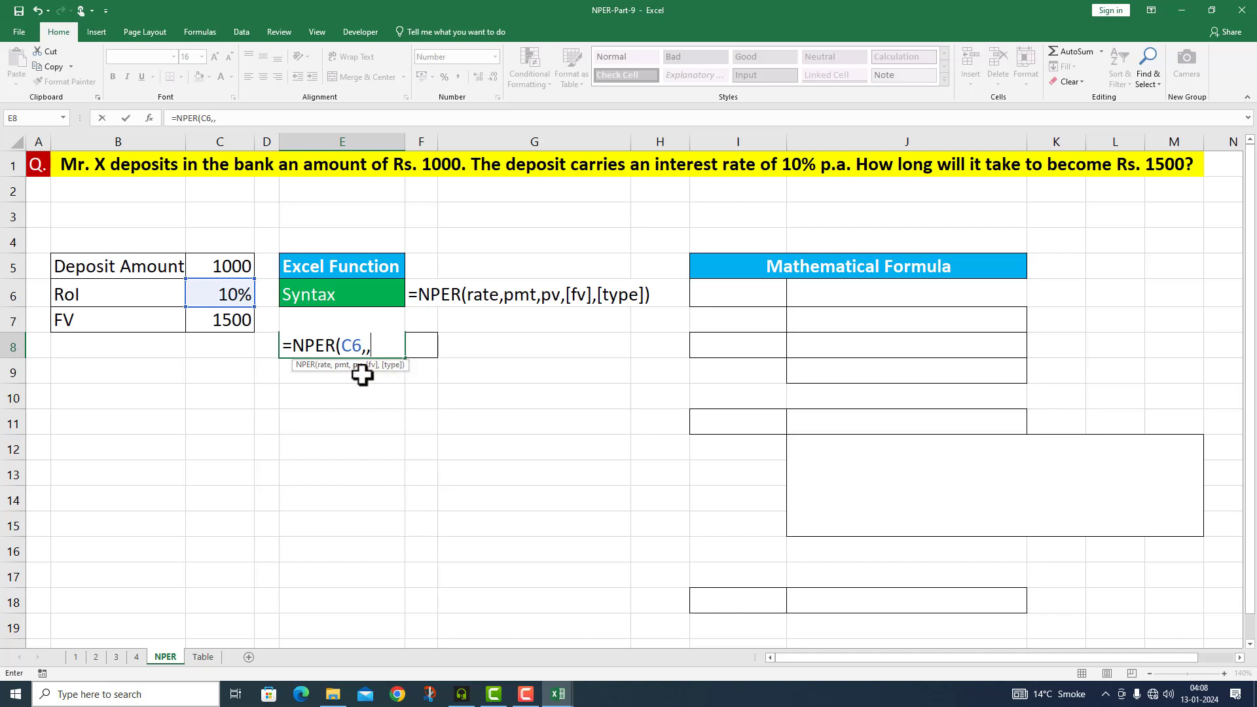
{"action": "left_click", "coordinate": [219, 266]}
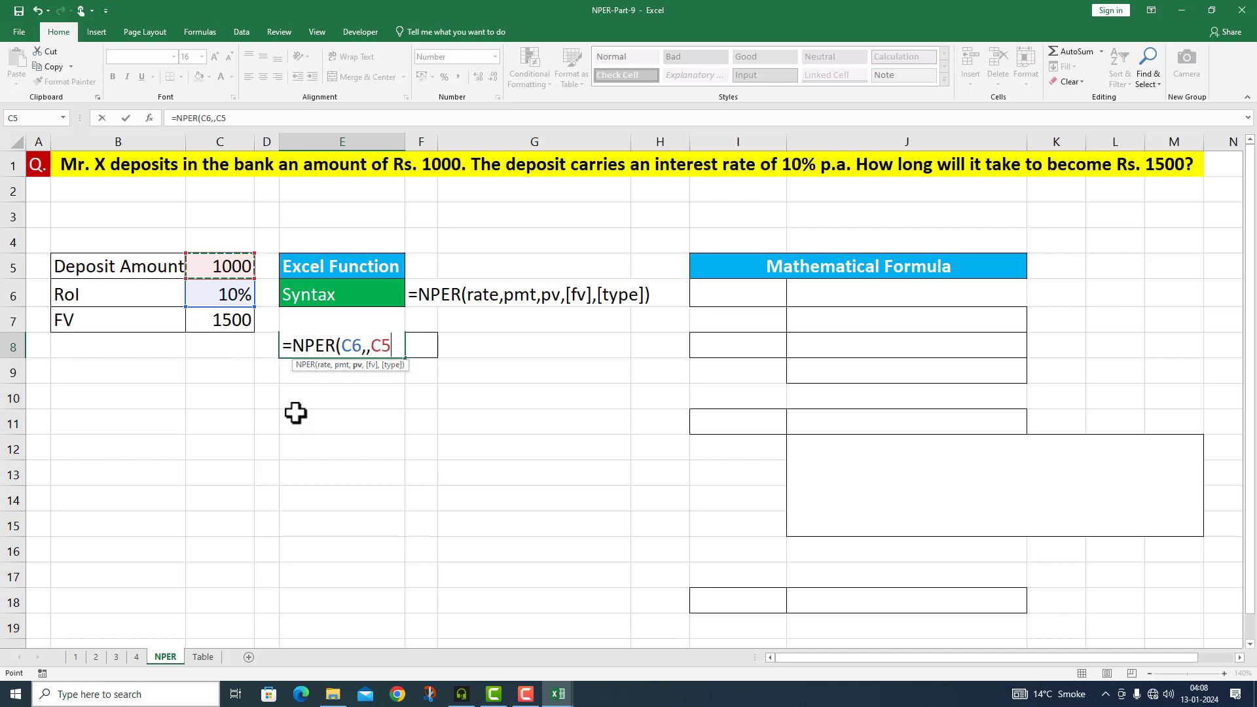
{"action": "left_click", "coordinate": [375, 343]}
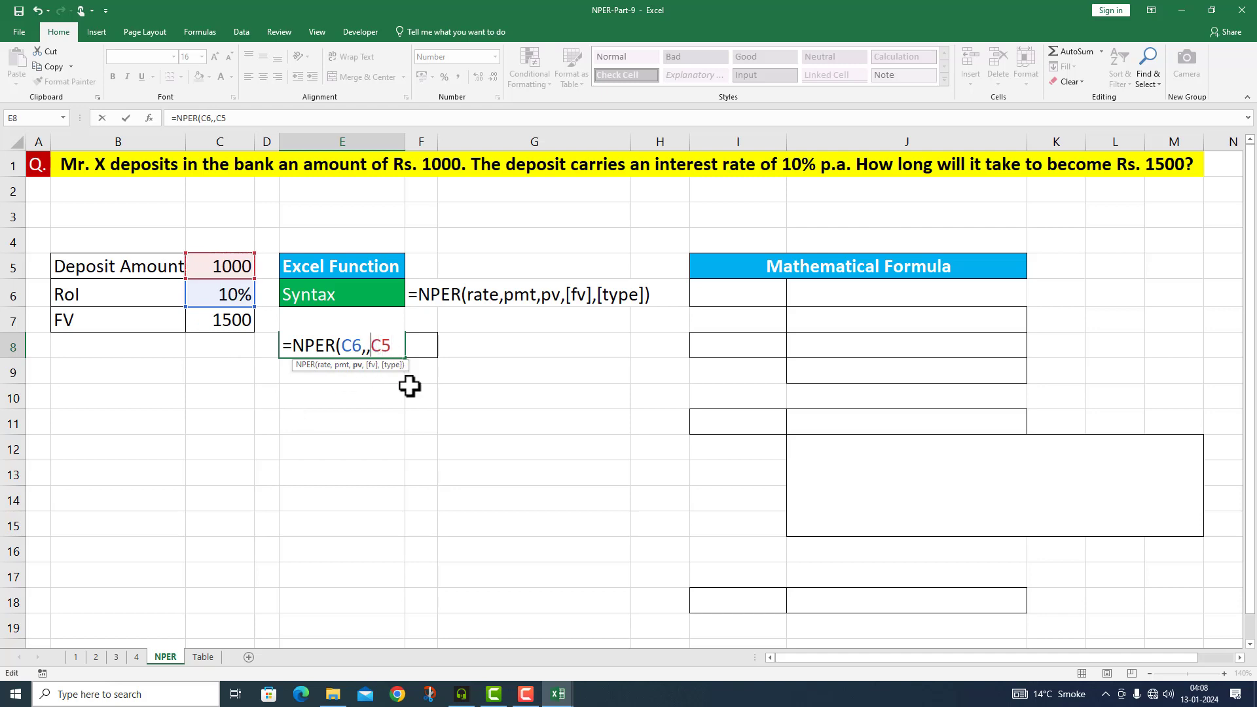
{"action": "type", "text": "-"}
{"action": "left_click", "coordinate": [397, 345]}
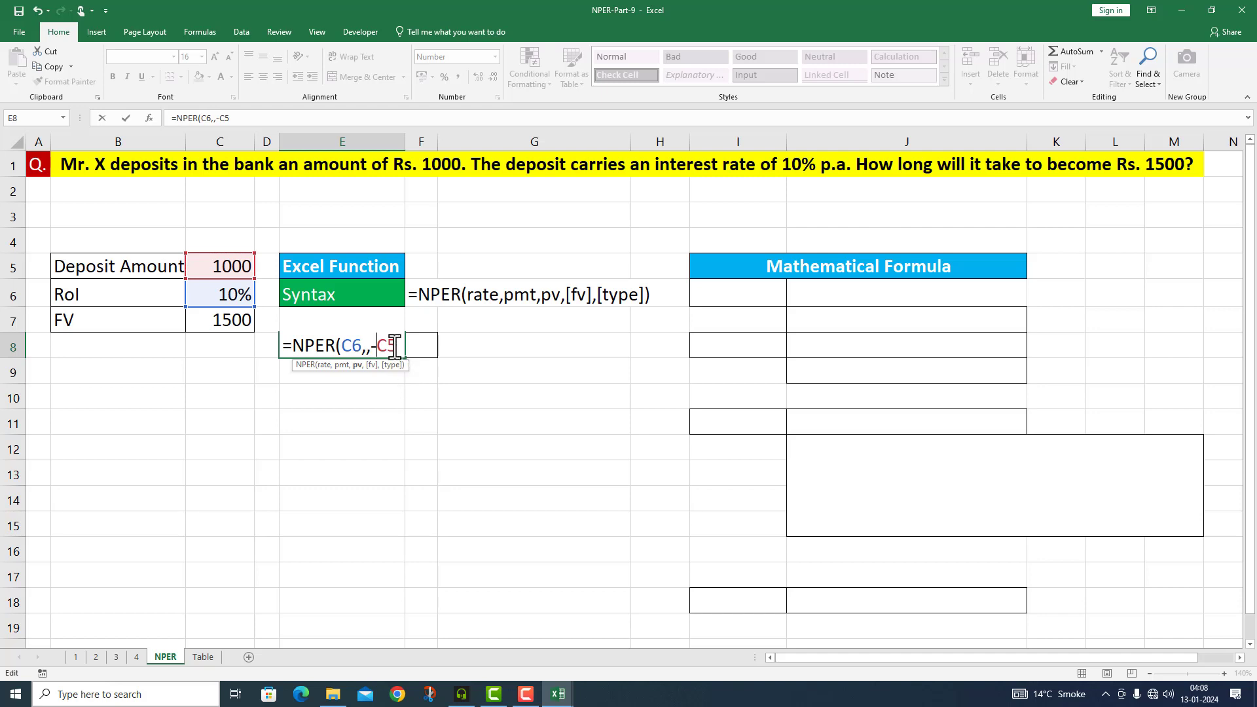
{"action": "type", "text": ","}
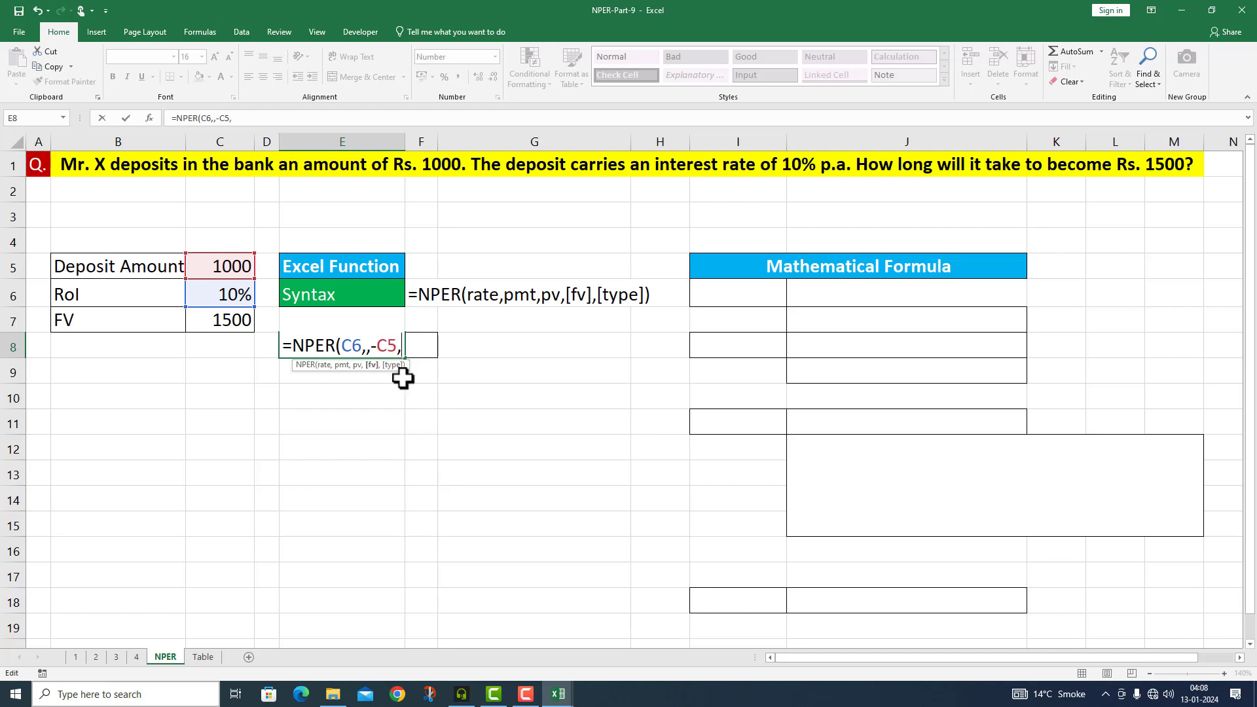
Complete the NPER formula in E8 with C7 as the future value and 0 for end-of-period payments.
{"action": "left_click", "coordinate": [227, 320]}
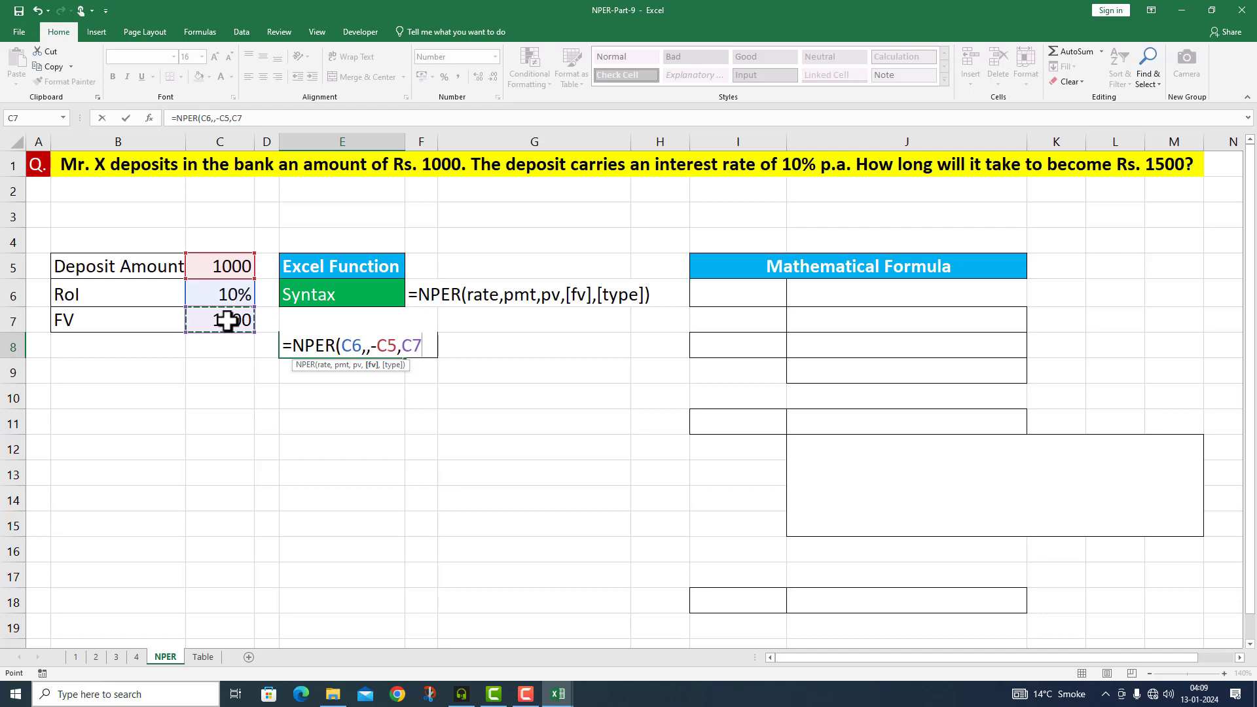
{"action": "type", "text": ","}
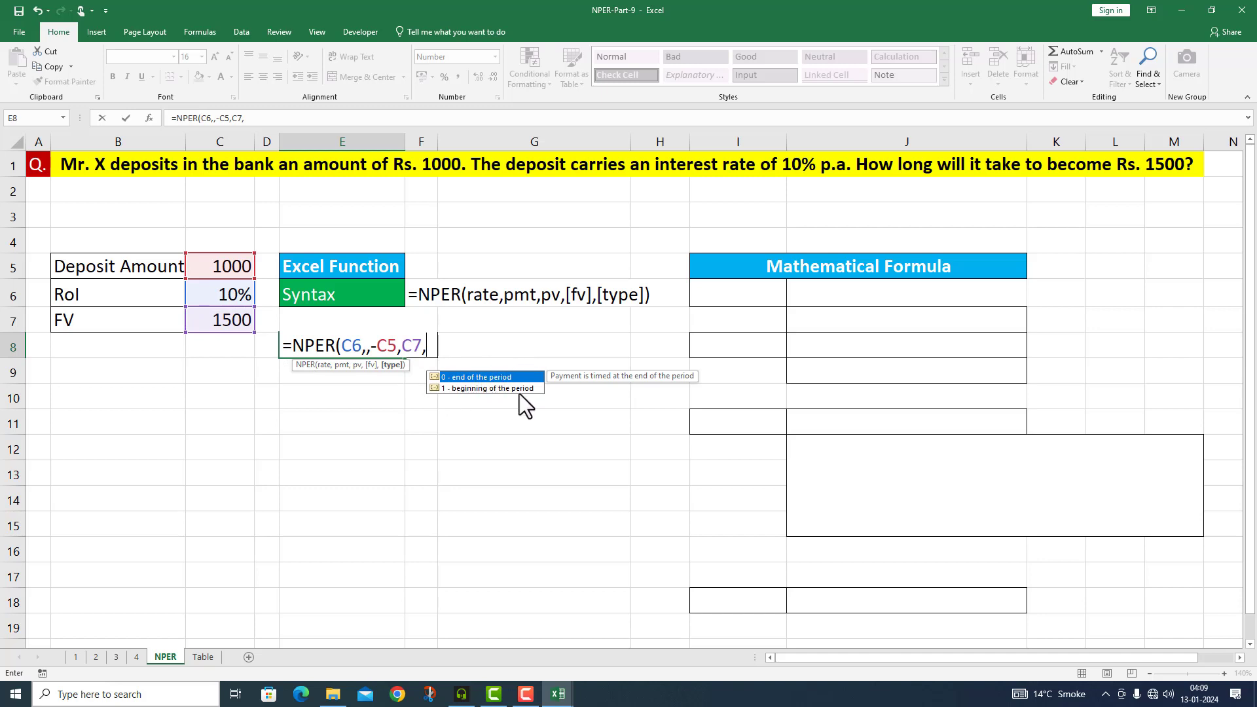
{"action": "double_click", "coordinate": [478, 377]}
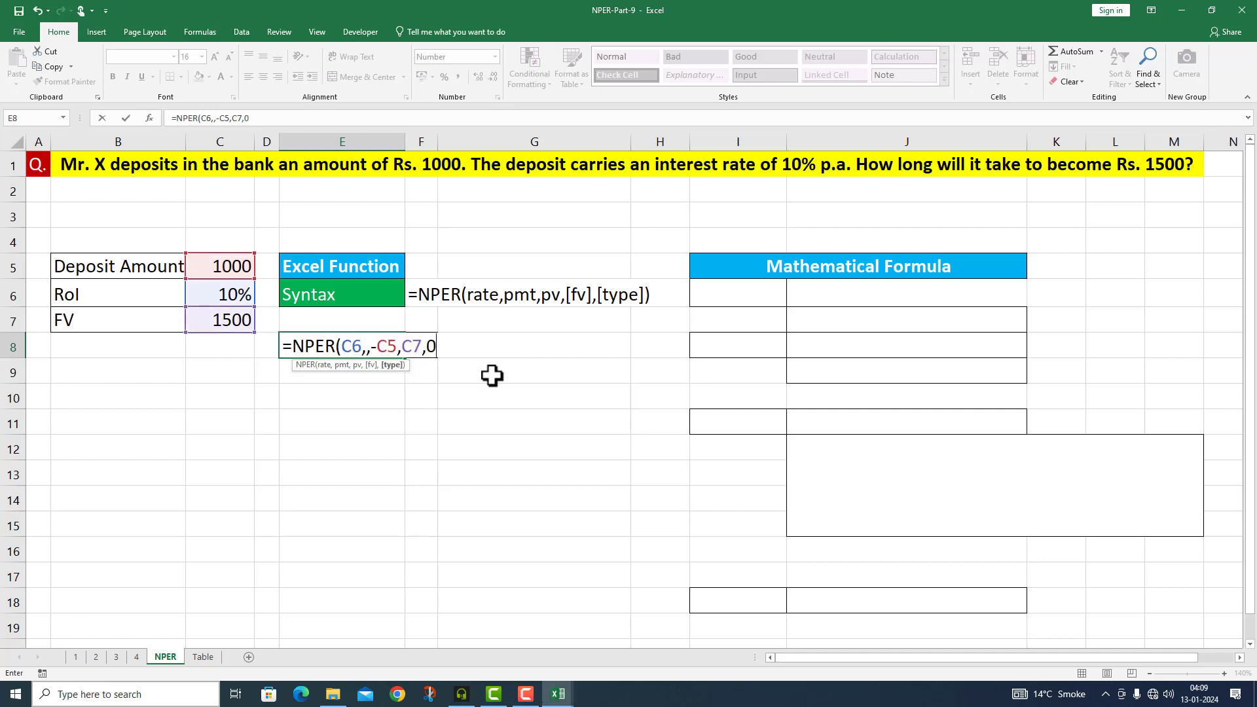
{"action": "type", "text": ")"}
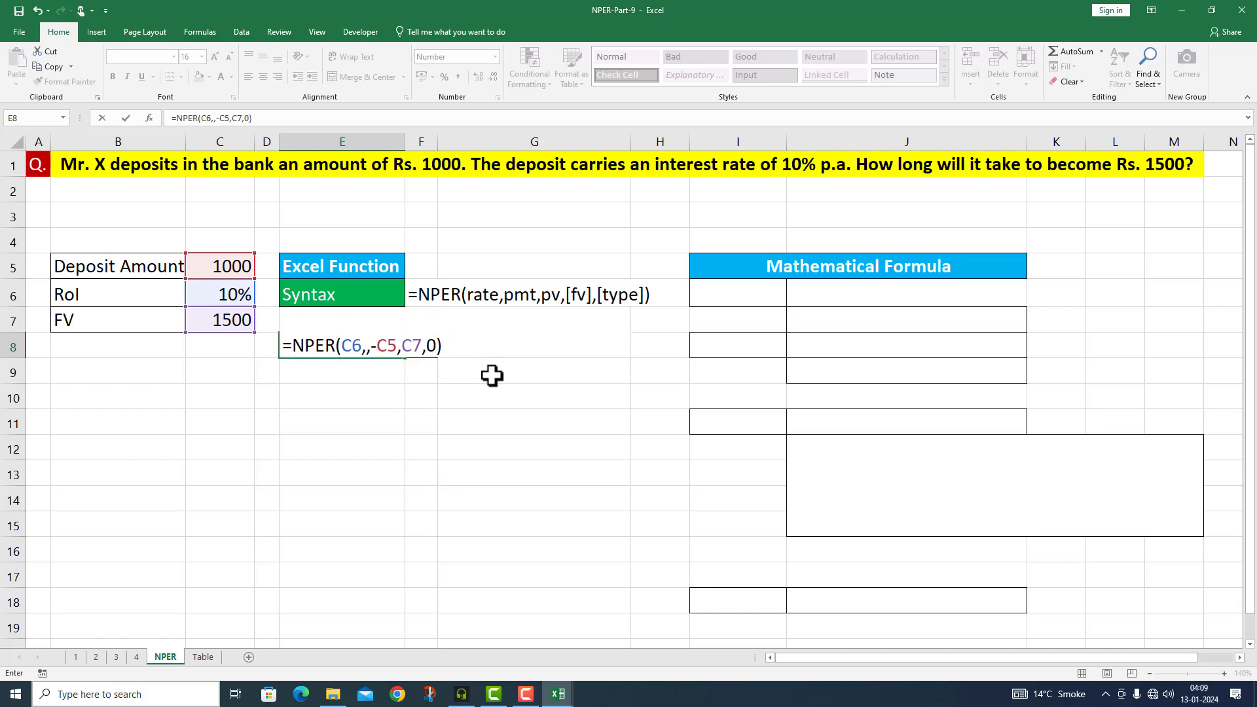
{"action": "key", "text": "Return"}
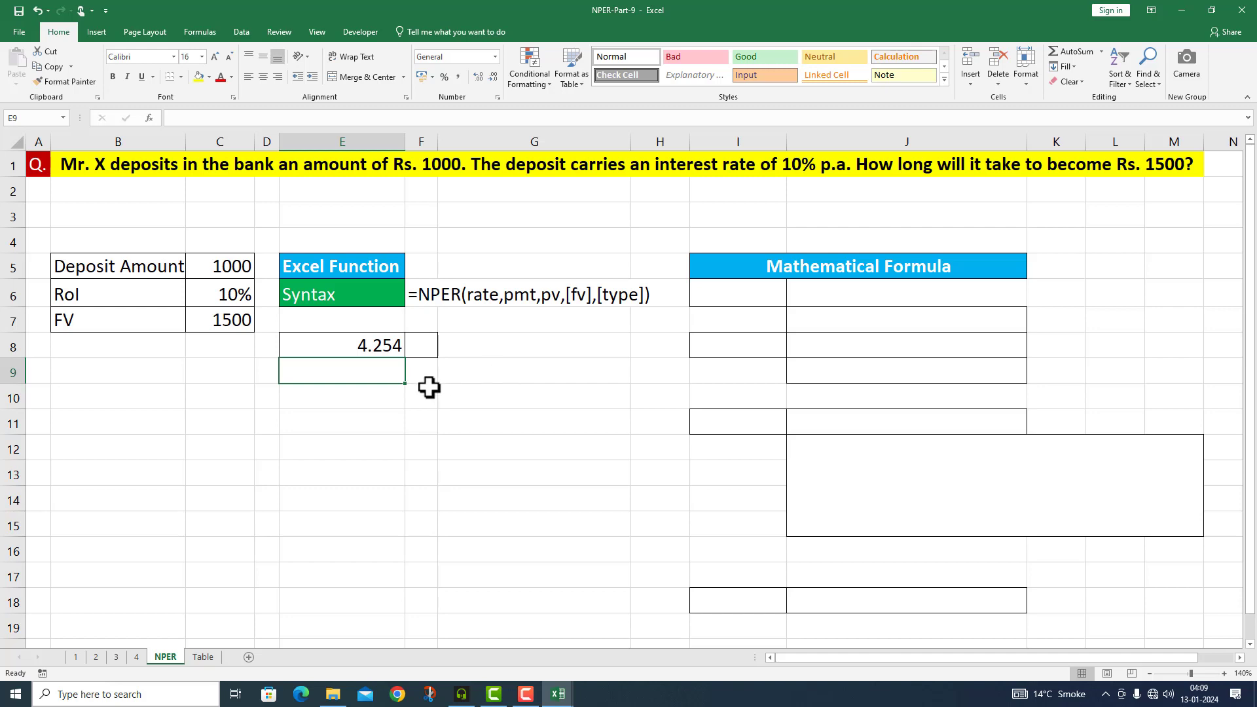
Label the NPER result with the unit "Yrs." in F8.
{"action": "key", "text": "Up"}
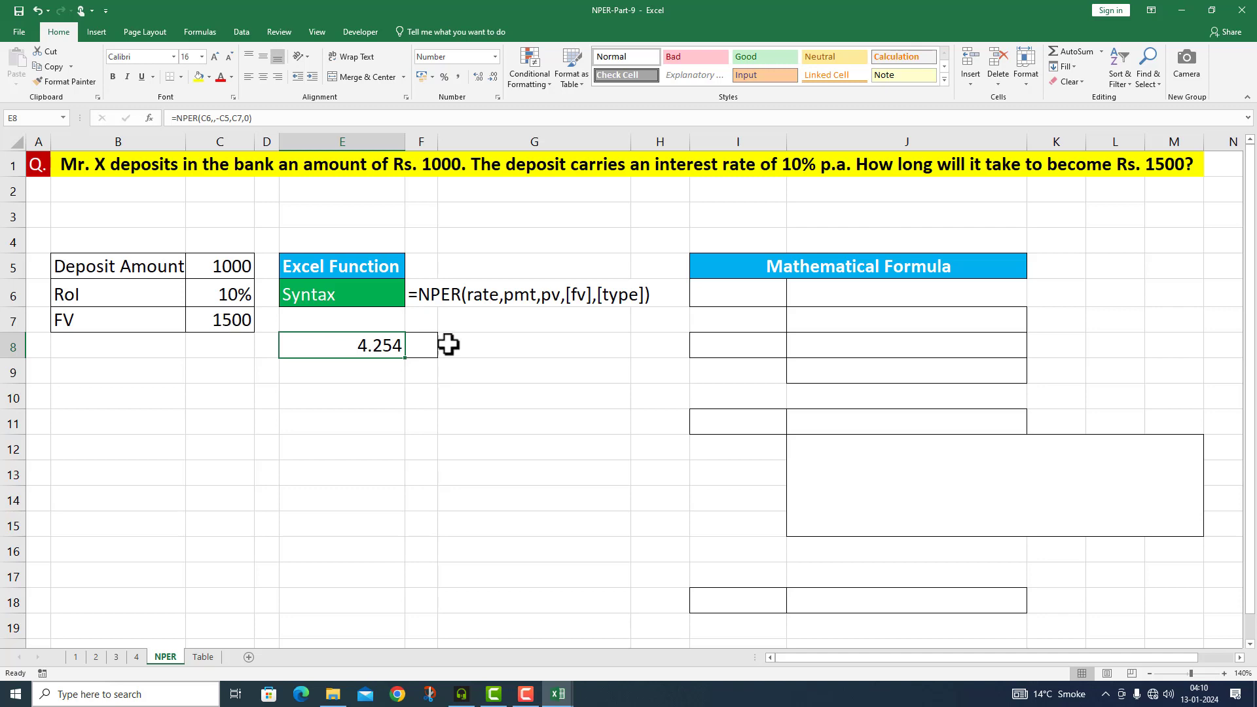
{"action": "double_click", "coordinate": [417, 345]}
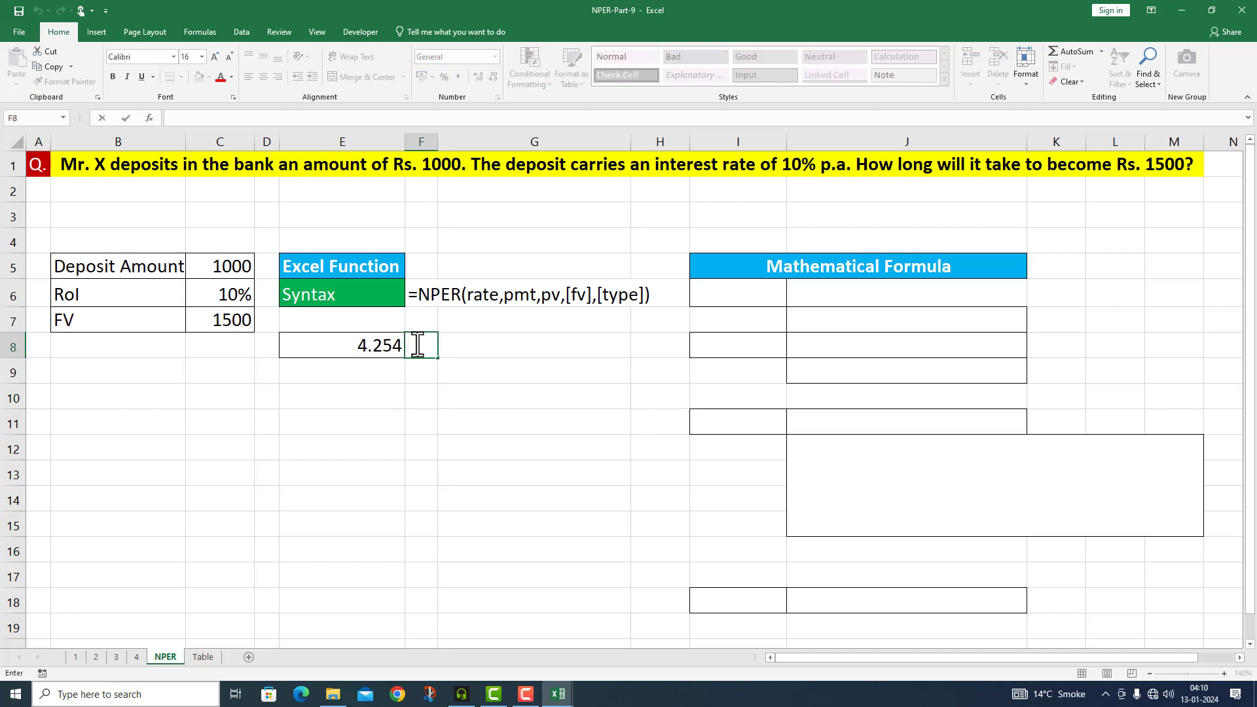
{"action": "type", "text": "Yrs."}
{"action": "left_click", "coordinate": [400, 425]}
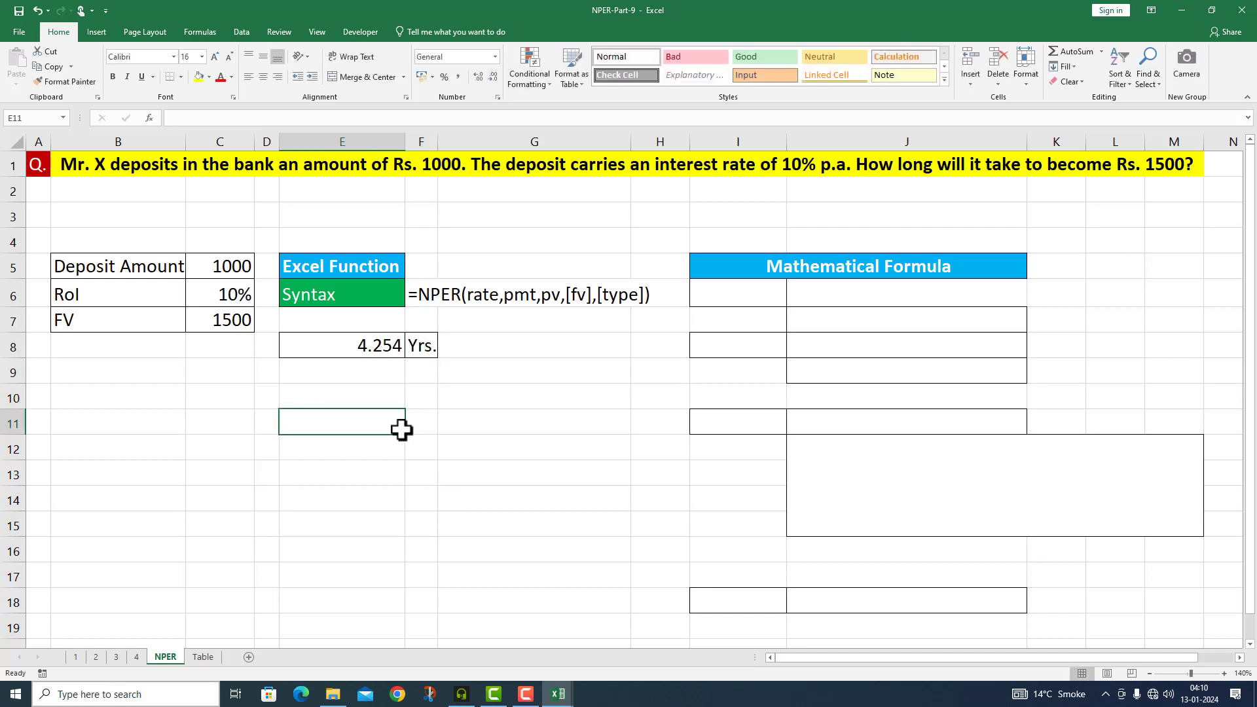
Copy the formula from E8 into G8 and show it as plain text reading =NPER(C6,,-C5,C7,0).
{"action": "left_click", "coordinate": [365, 348]}
{"action": "key", "text": "F2"}
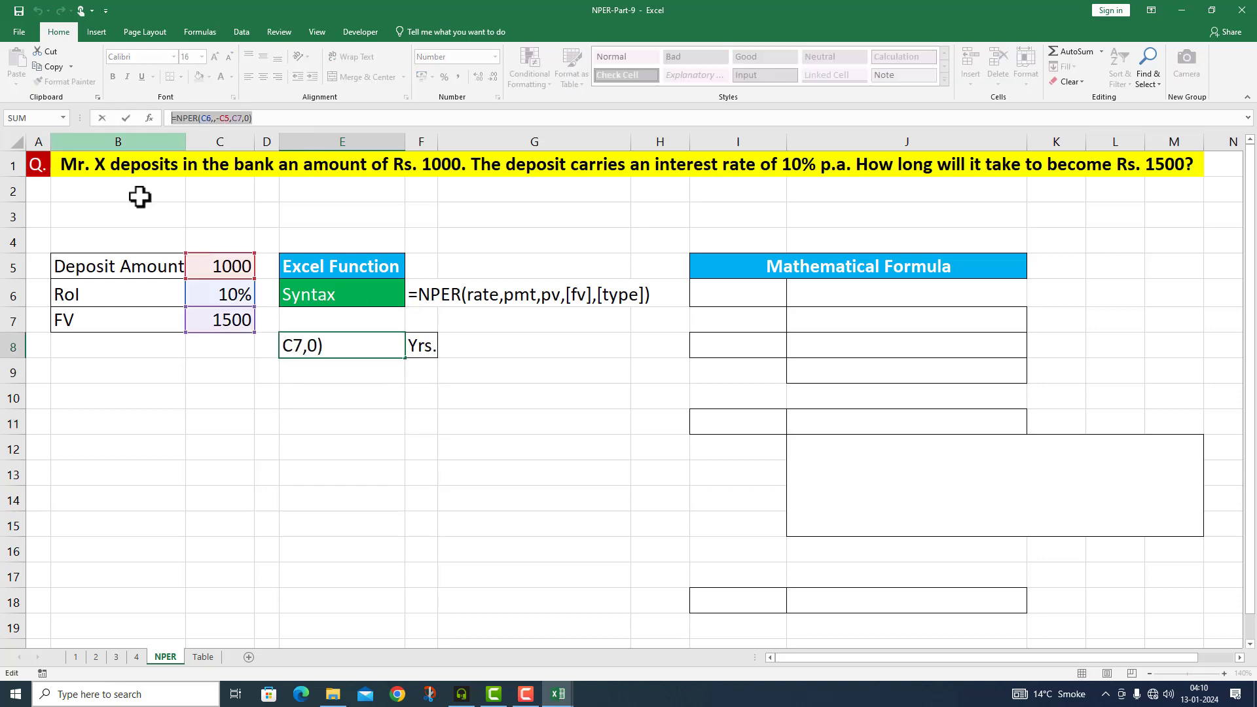
{"action": "key", "text": "Return"}
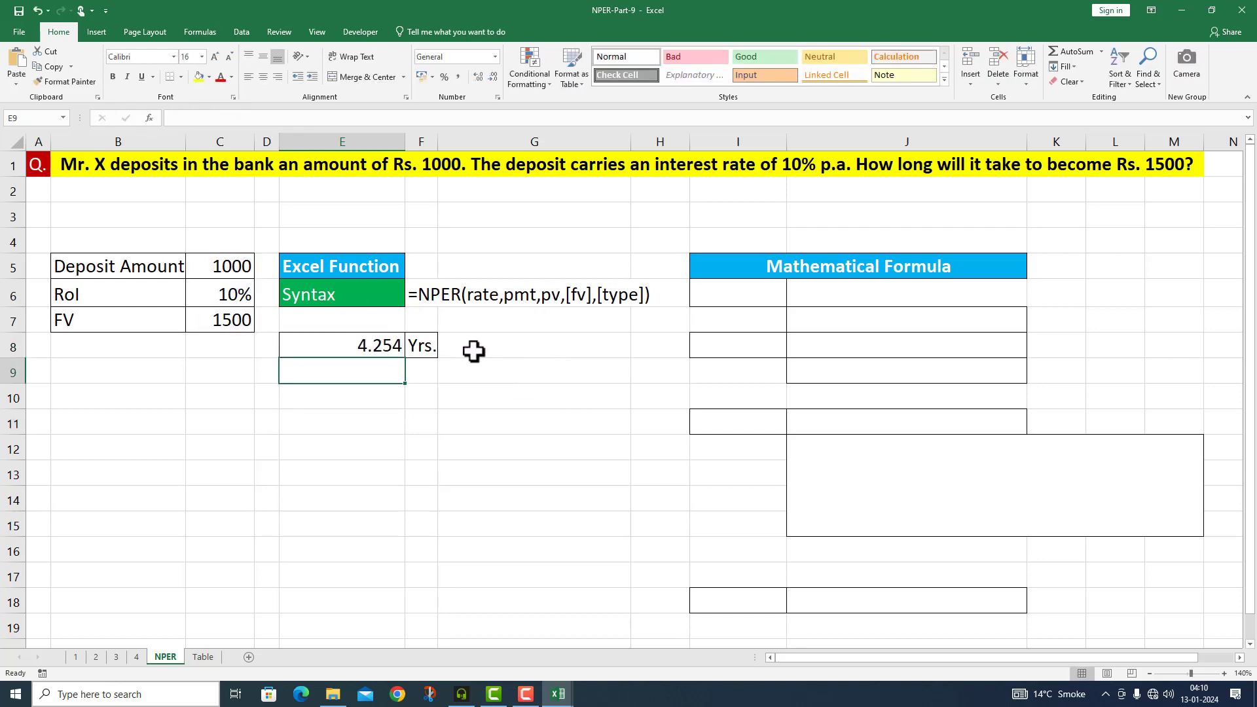
{"action": "left_click", "coordinate": [476, 352]}
{"action": "type", "text": "=NPER(C6,,-C5,C7,0)"}
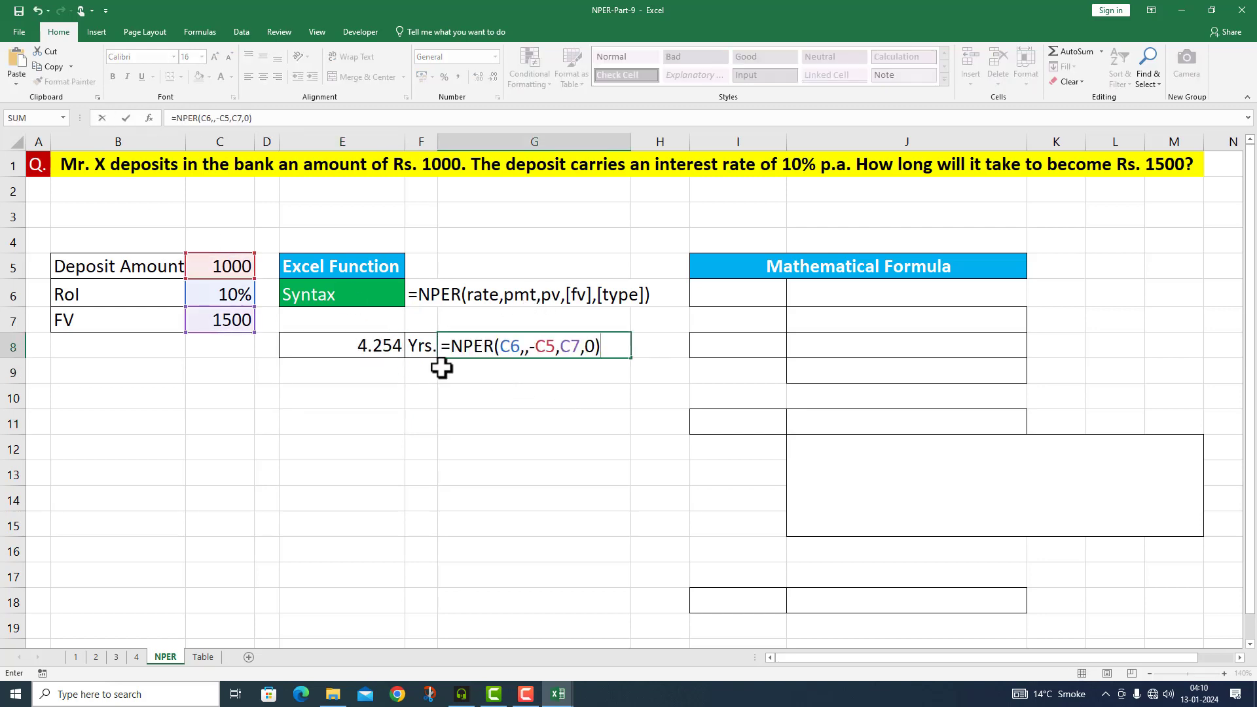
{"action": "left_click", "coordinate": [442, 345]}
{"action": "type", "text": "'"}
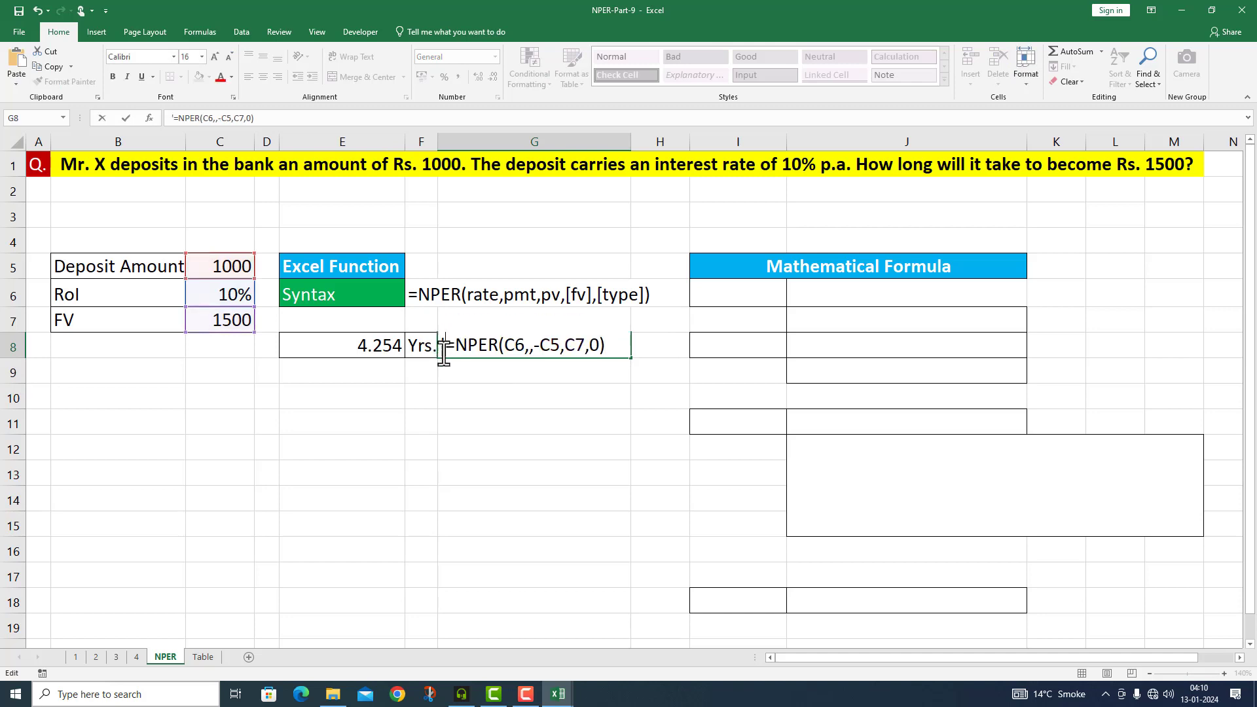
{"action": "left_click", "coordinate": [432, 442]}
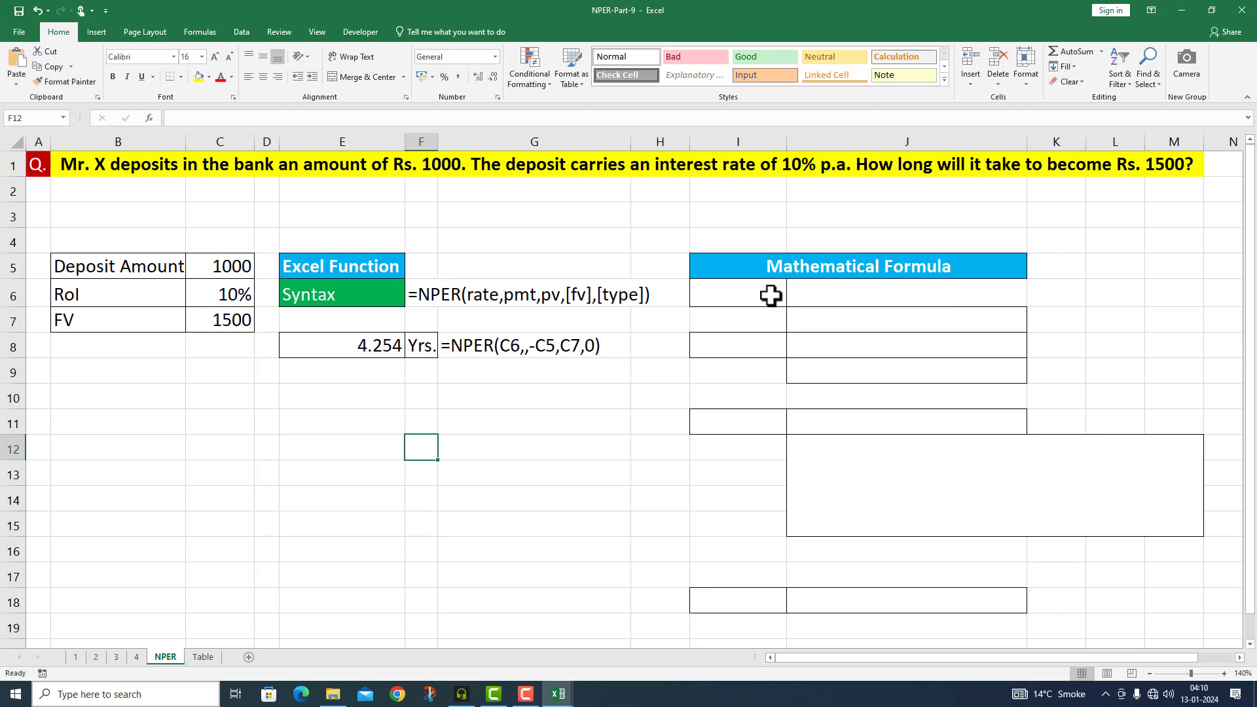
Write FV= PV(1+r)n in I6:J6 and substitute the known amounts in I7:J7 as 1500 and the text =1000(1+r)n.
{"action": "left_click_drag", "start_coordinate": [772, 294], "coordinate": [810, 295]}
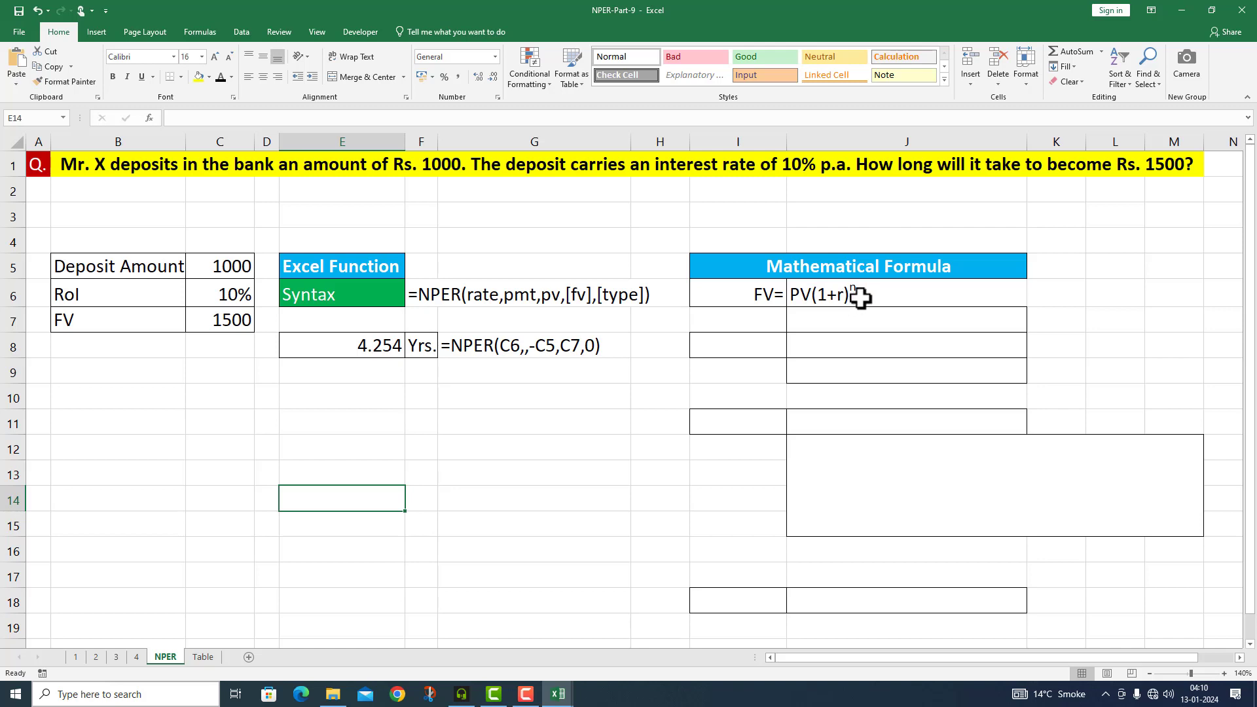
{"action": "left_click", "coordinate": [757, 325]}
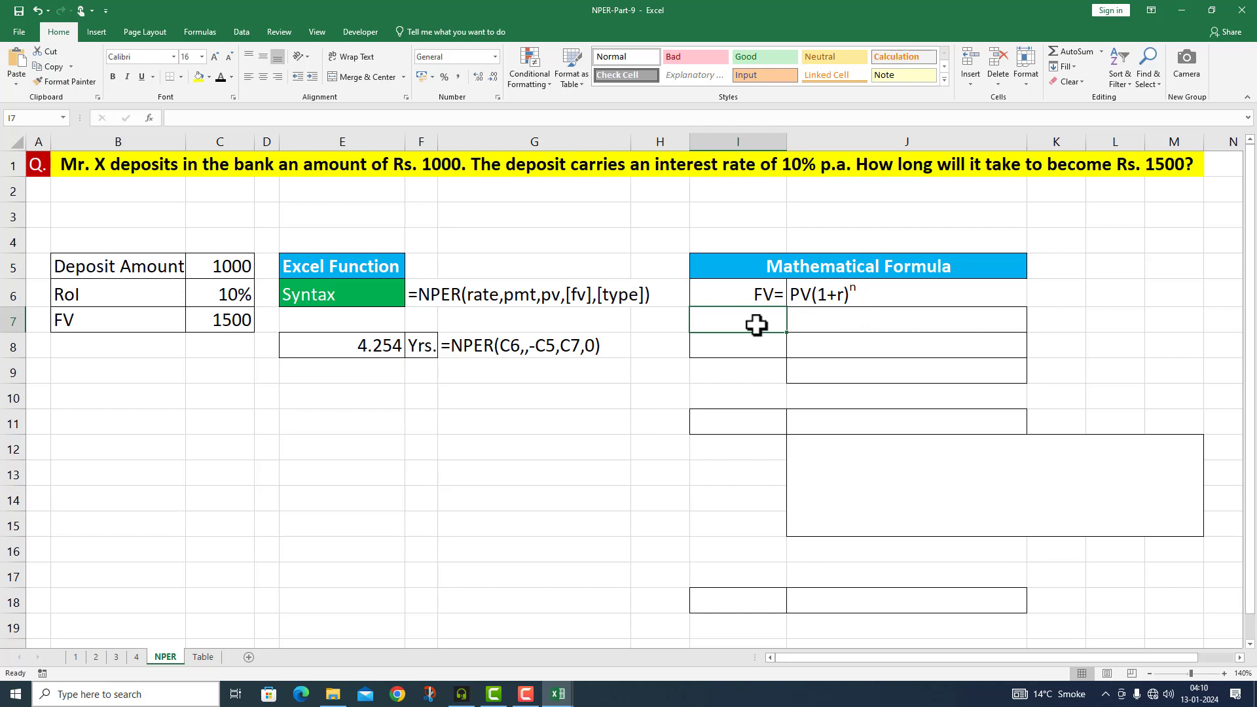
{"action": "type", "text": "1500"}
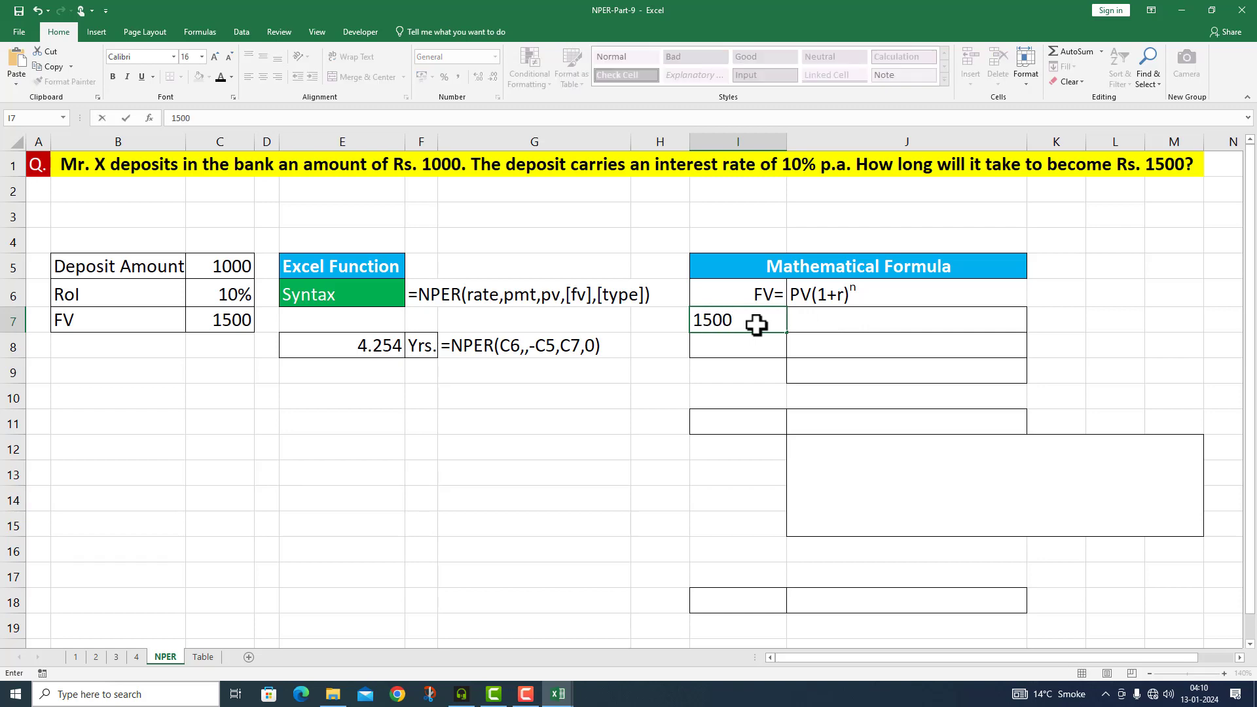
{"action": "left_click", "coordinate": [820, 327]}
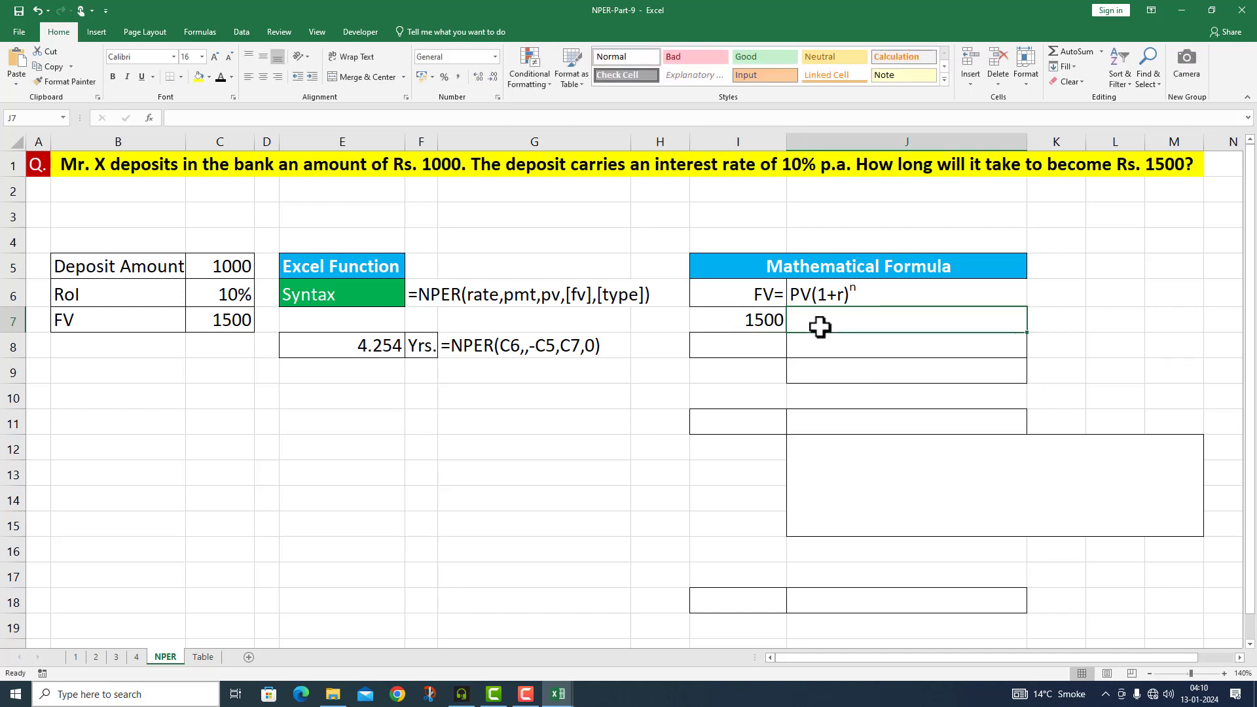
{"action": "type", "text": "'="}
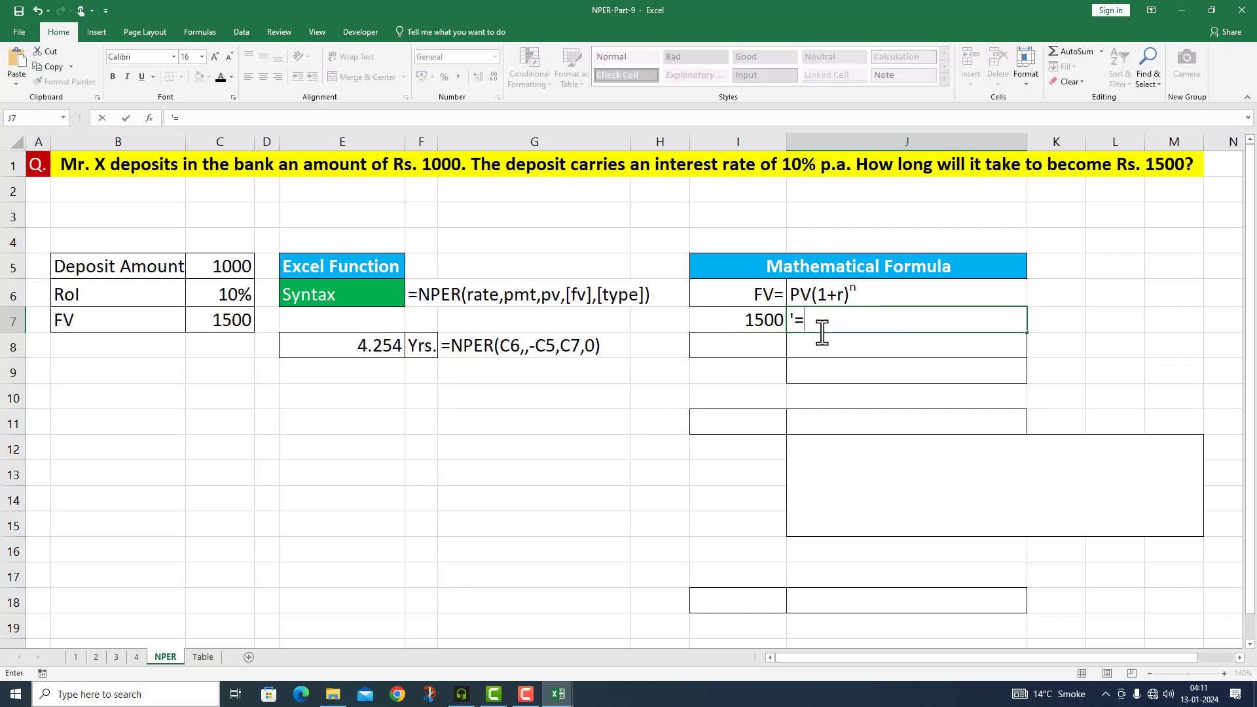
{"action": "type", "text": "1000(1+"}
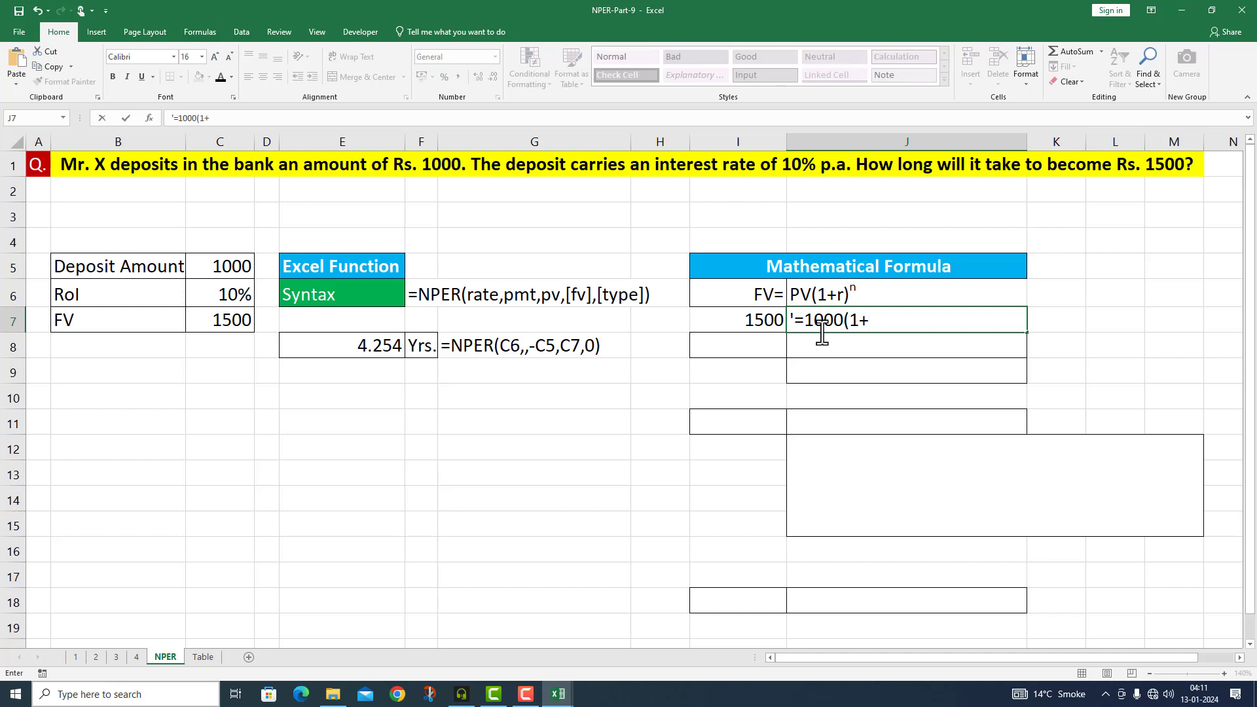
{"action": "type", "text": "r)n"}
Format the exponent n in J7 as superscript.
{"action": "left_click_drag", "start_coordinate": [891, 321], "coordinate": [882, 321]}
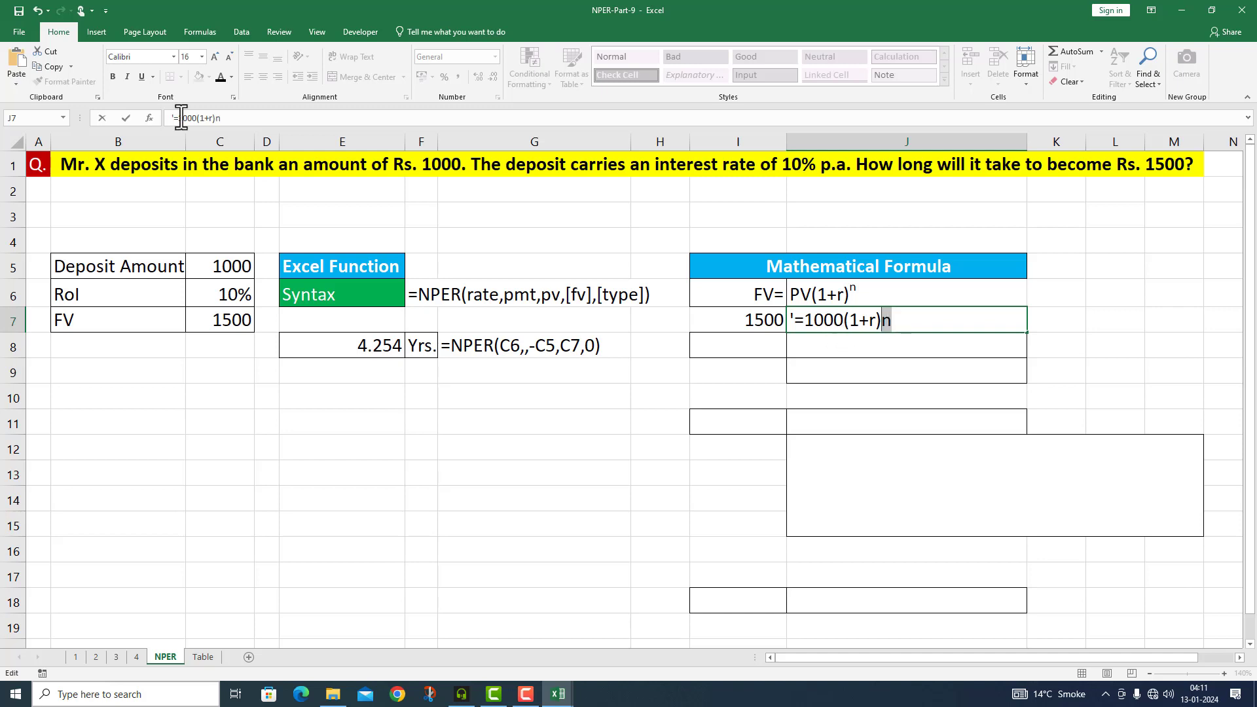
{"action": "left_click", "coordinate": [233, 97]}
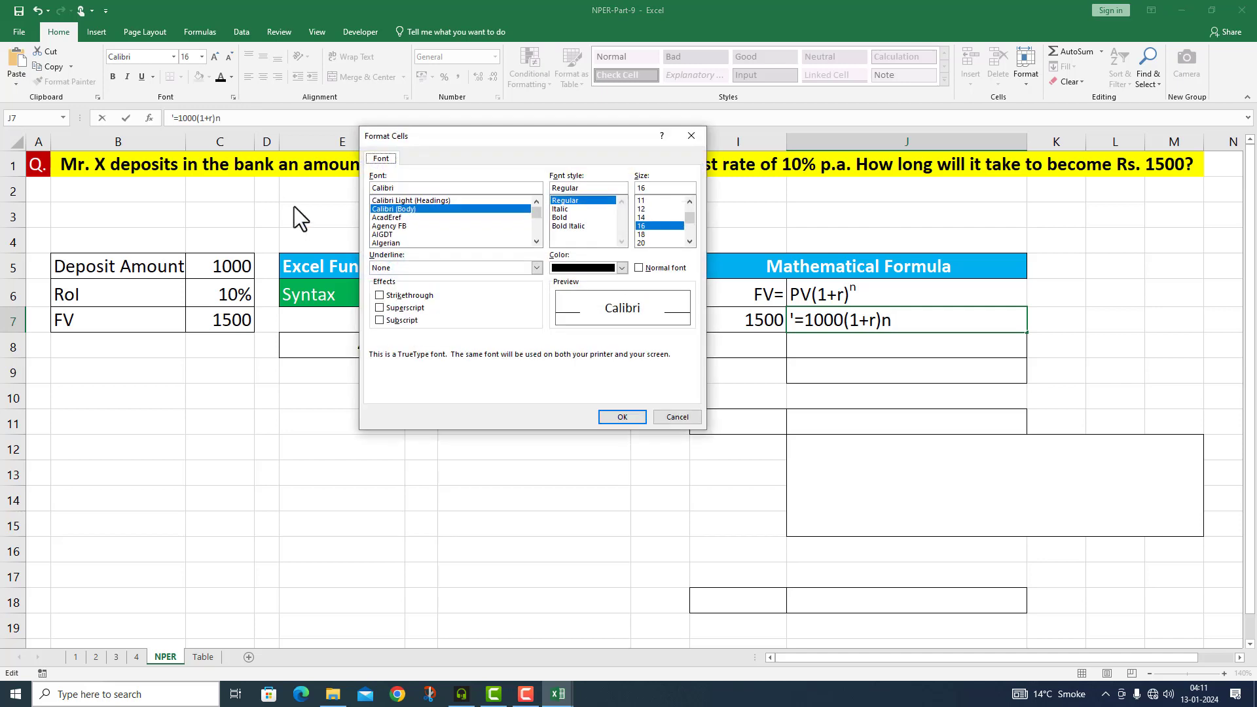
{"action": "left_click", "coordinate": [381, 309]}
{"action": "left_click", "coordinate": [619, 418]}
{"action": "left_click_drag", "start_coordinate": [647, 433], "coordinate": [677, 460]}
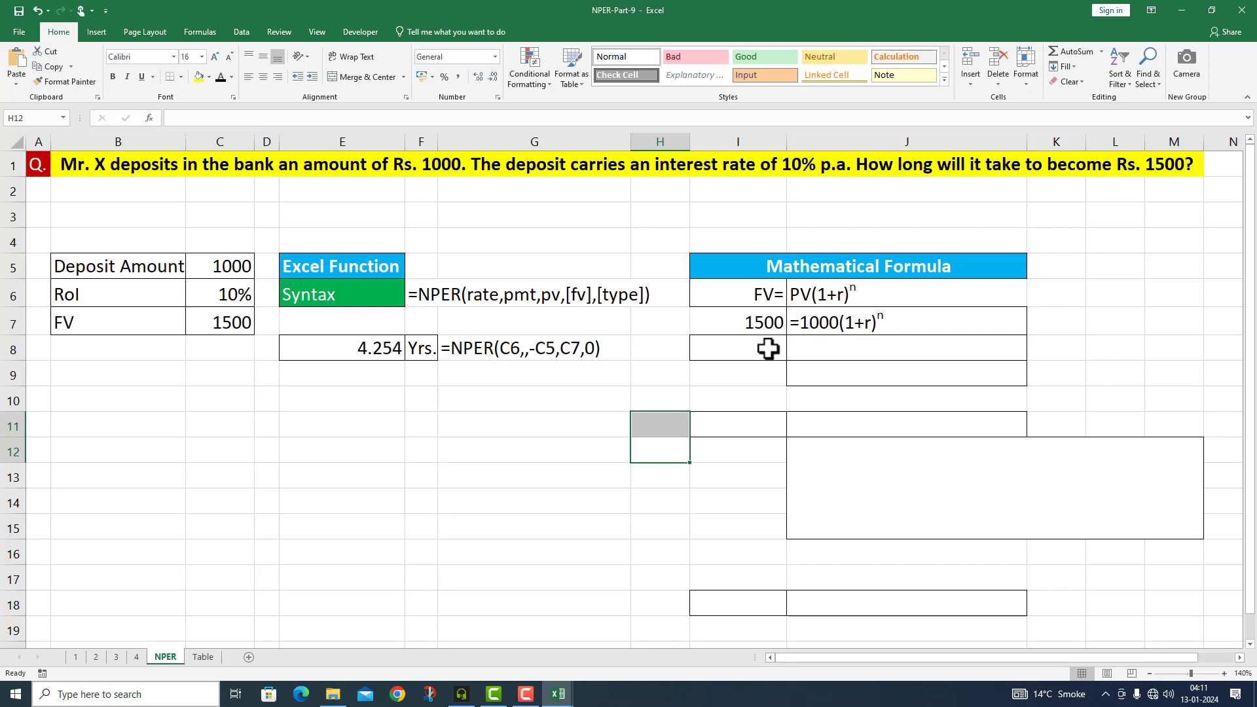
Enter 1500/1000 in I8 and the text =(1+.10)n in J8.
{"action": "double_click", "coordinate": [725, 351]}
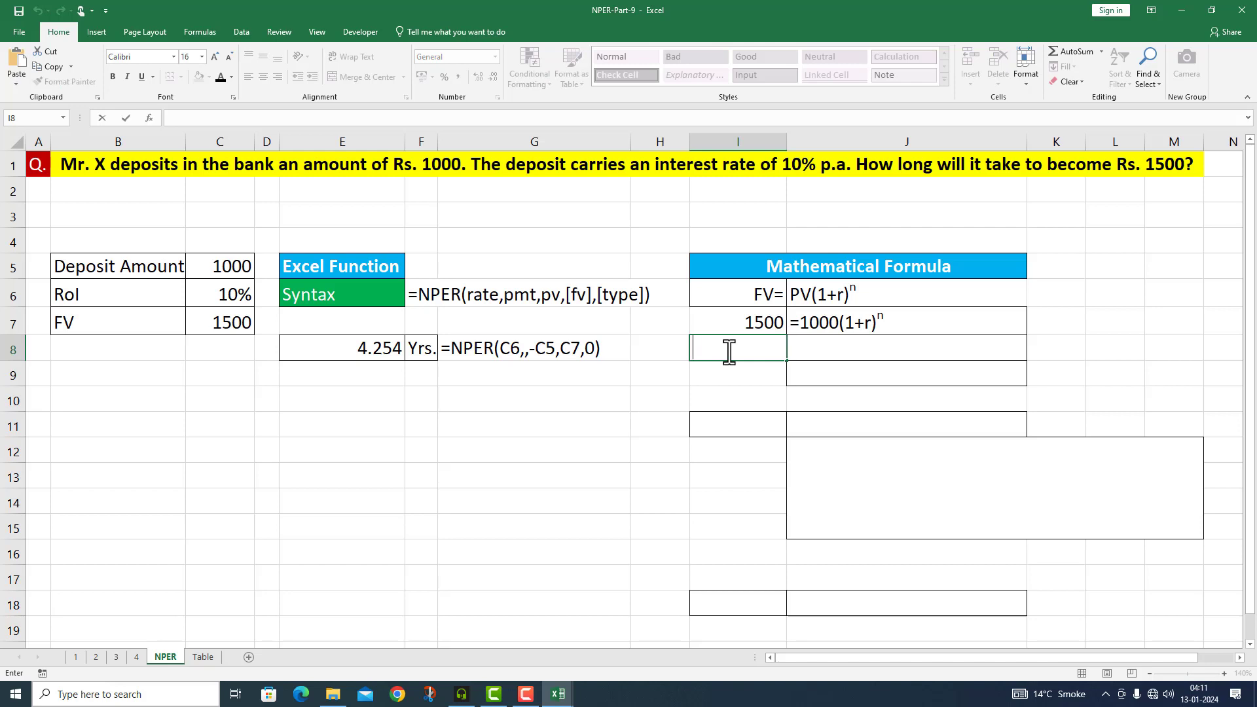
{"action": "type", "text": "1500/1000"}
{"action": "left_click", "coordinate": [809, 349]}
{"action": "type", "text": "="}
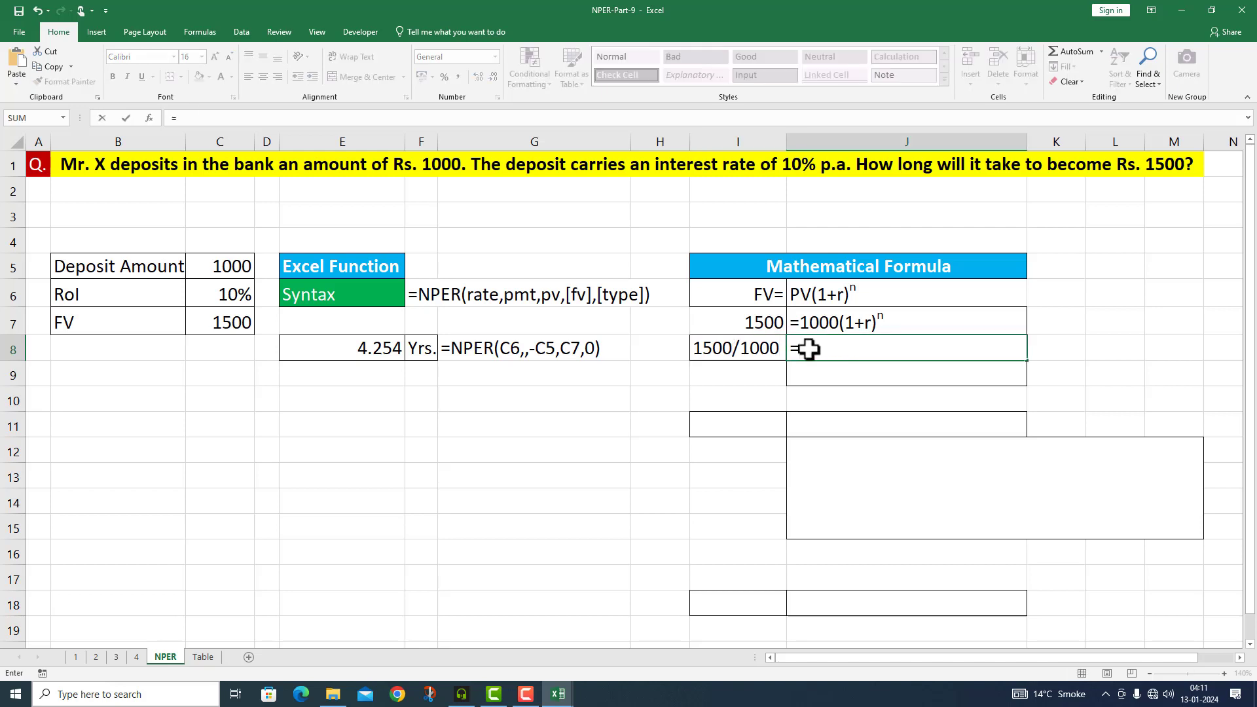
{"action": "type", "text": "(1+"}
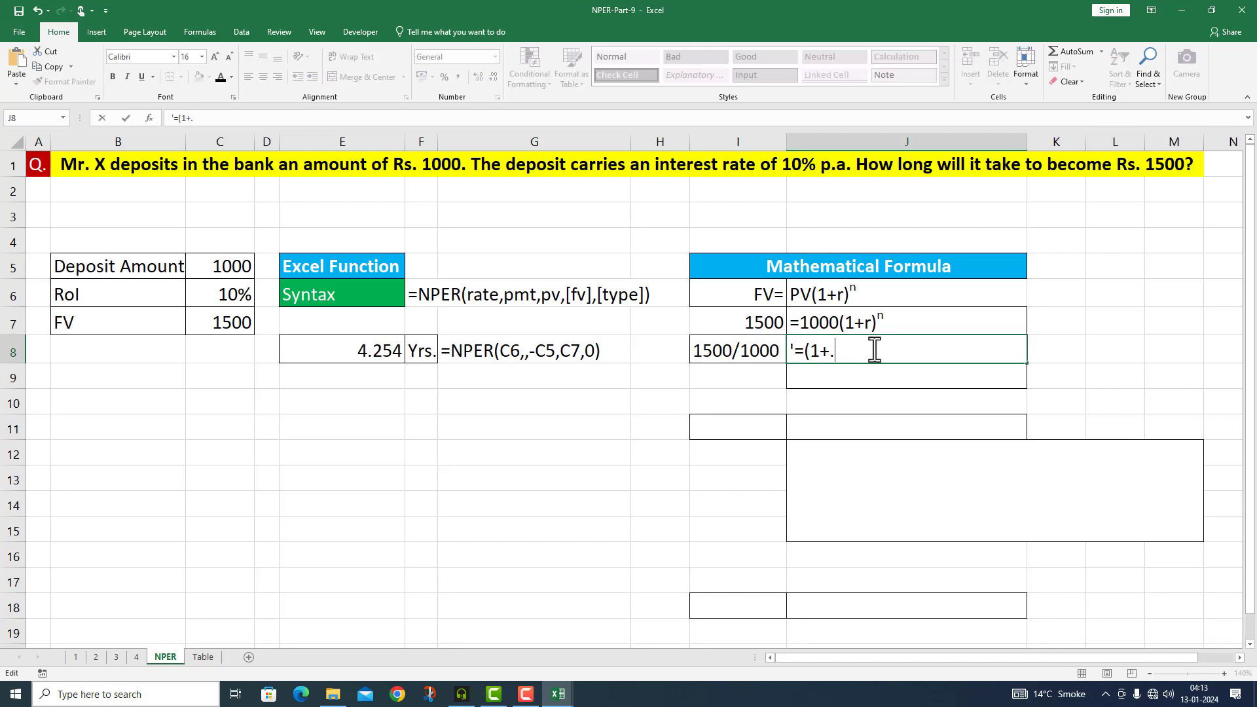
{"action": "type", "text": ".10)n"}
Make the n at the end of J8's expression superscript.
{"action": "key", "text": "shift+Left"}
{"action": "left_click", "coordinate": [232, 98]}
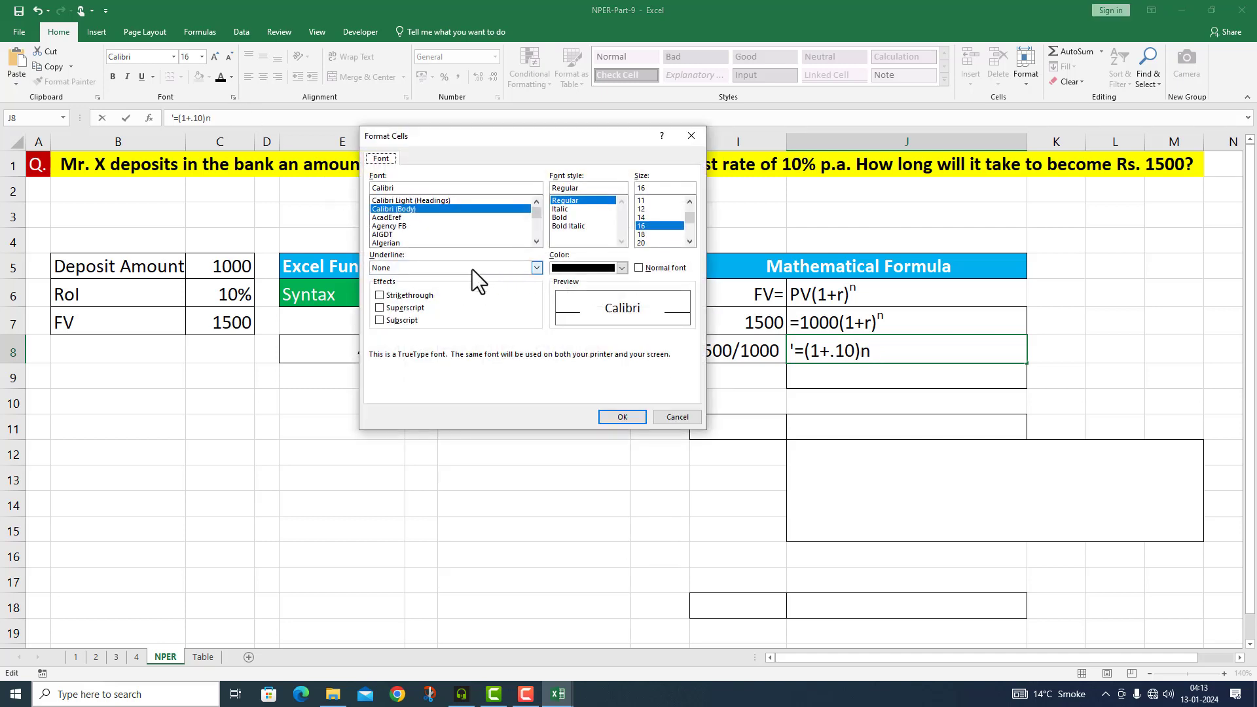
{"action": "left_click", "coordinate": [379, 308]}
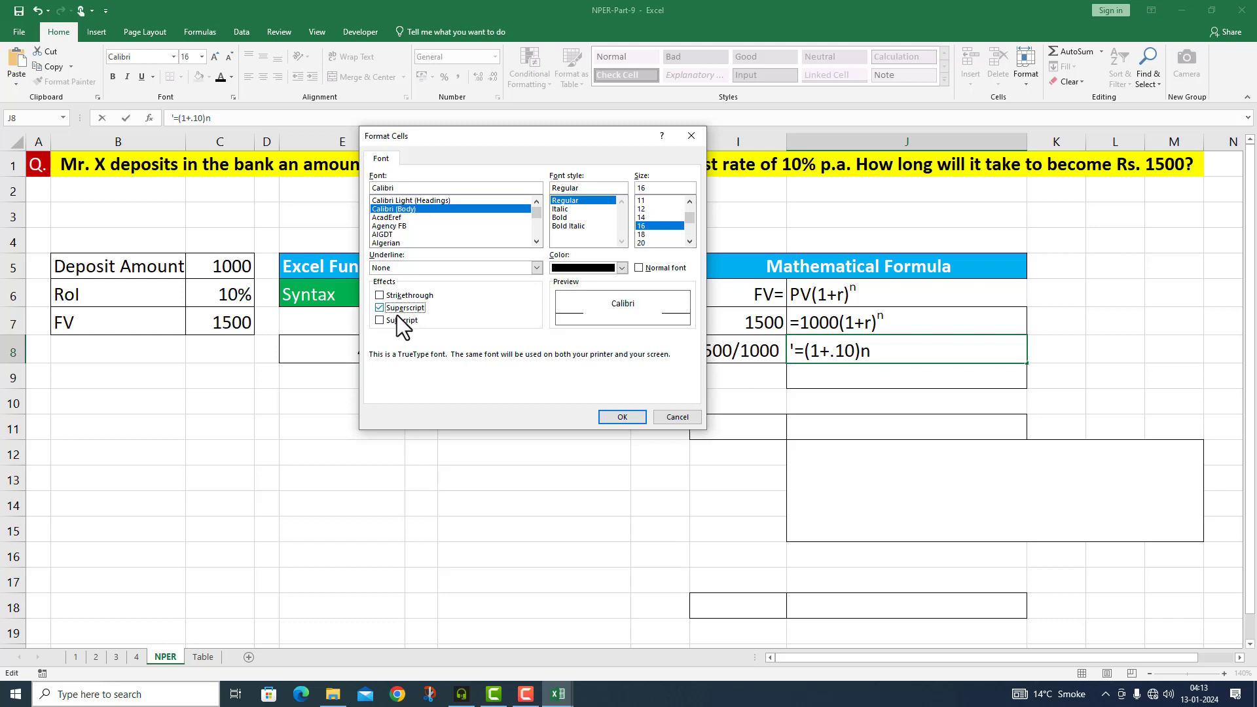
{"action": "left_click", "coordinate": [622, 417]}
{"action": "left_click", "coordinate": [853, 419]}
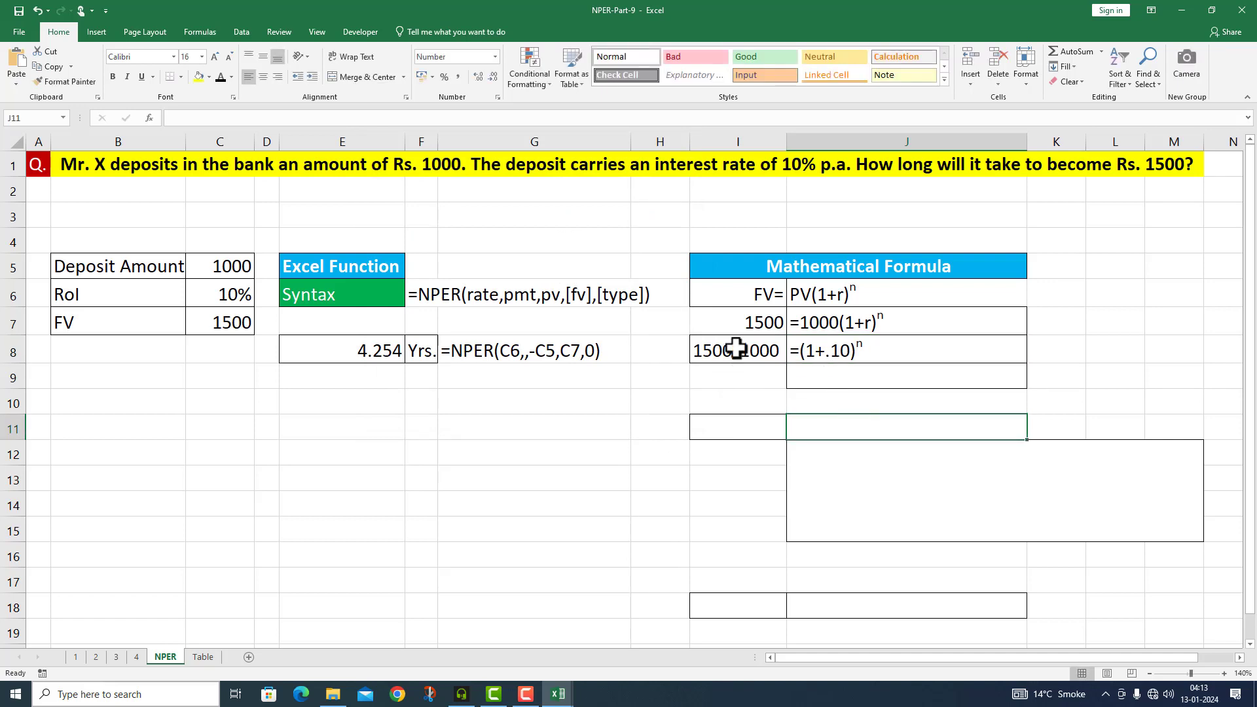
Compute the ratio in I9 with the formula =1500/1000.
{"action": "double_click", "coordinate": [738, 379]}
{"action": "type", "text": "="}
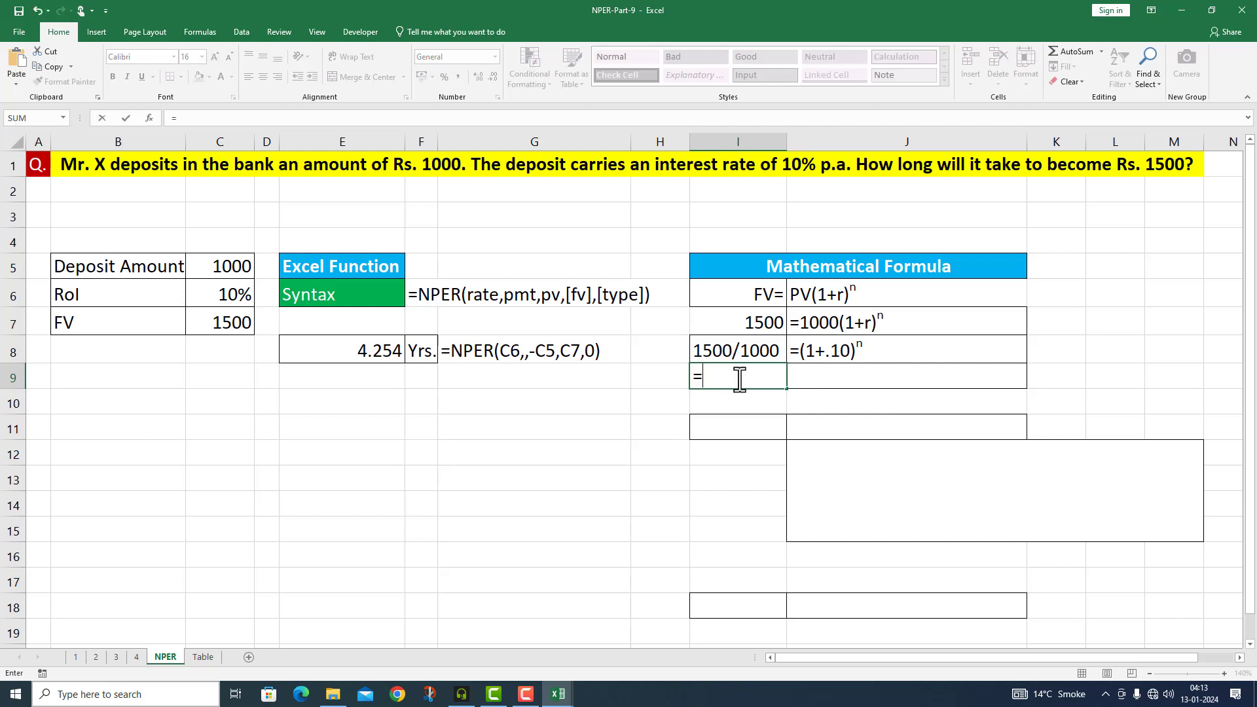
{"action": "type", "text": "1500/1000"}
{"action": "key", "text": "Return"}
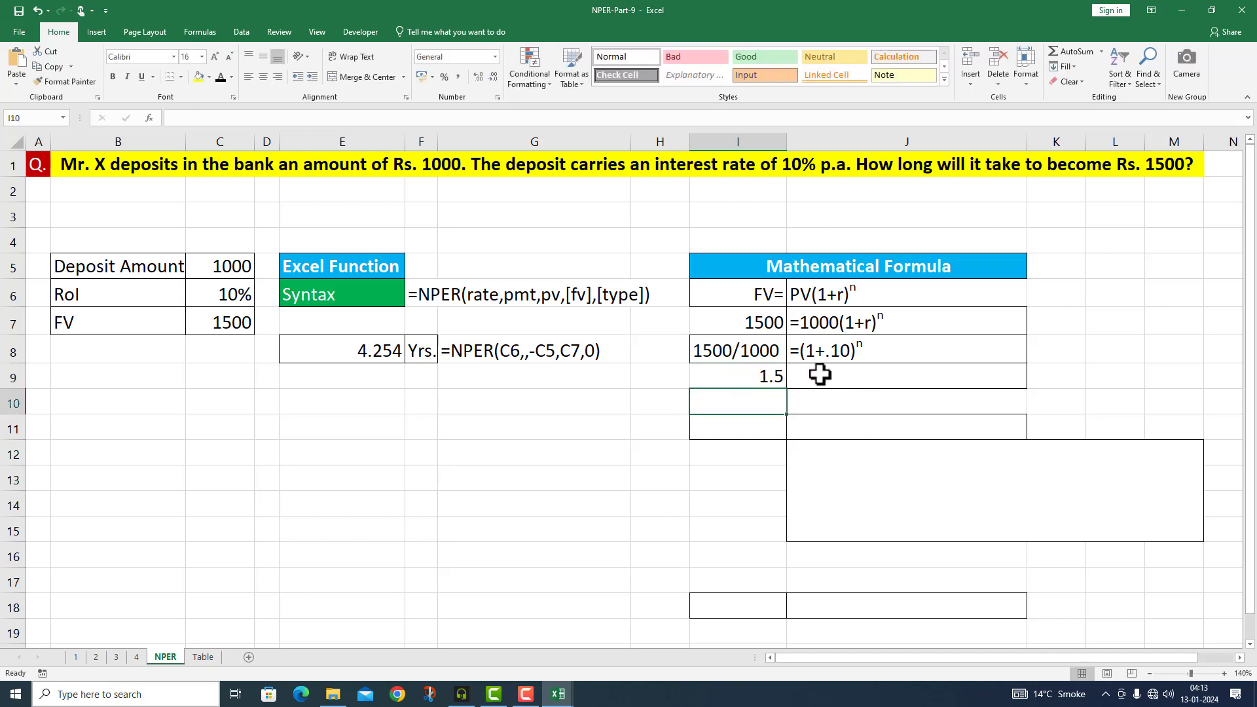
Copy the expression =(1+.10)n from J8 into J9.
{"action": "left_click", "coordinate": [831, 354]}
{"action": "key", "text": "ctrl+c"}
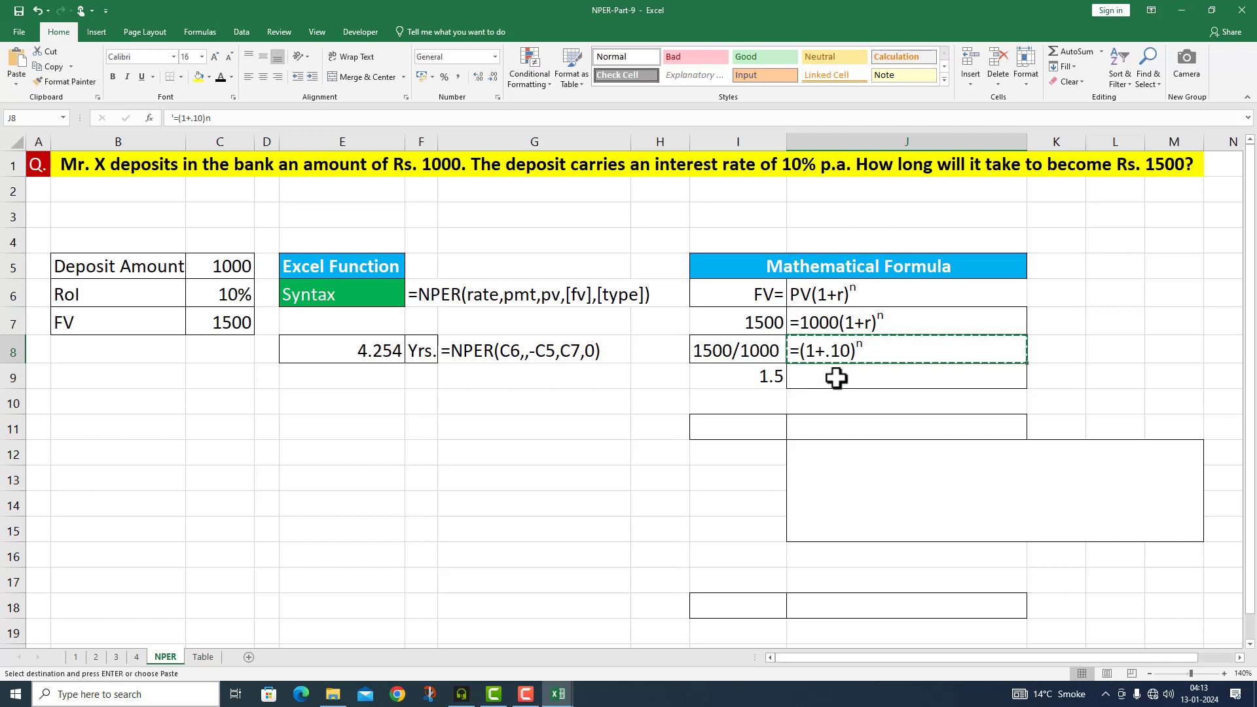
{"action": "left_click", "coordinate": [827, 383]}
{"action": "key", "text": "ctrl+v"}
{"action": "left_click", "coordinate": [823, 402]}
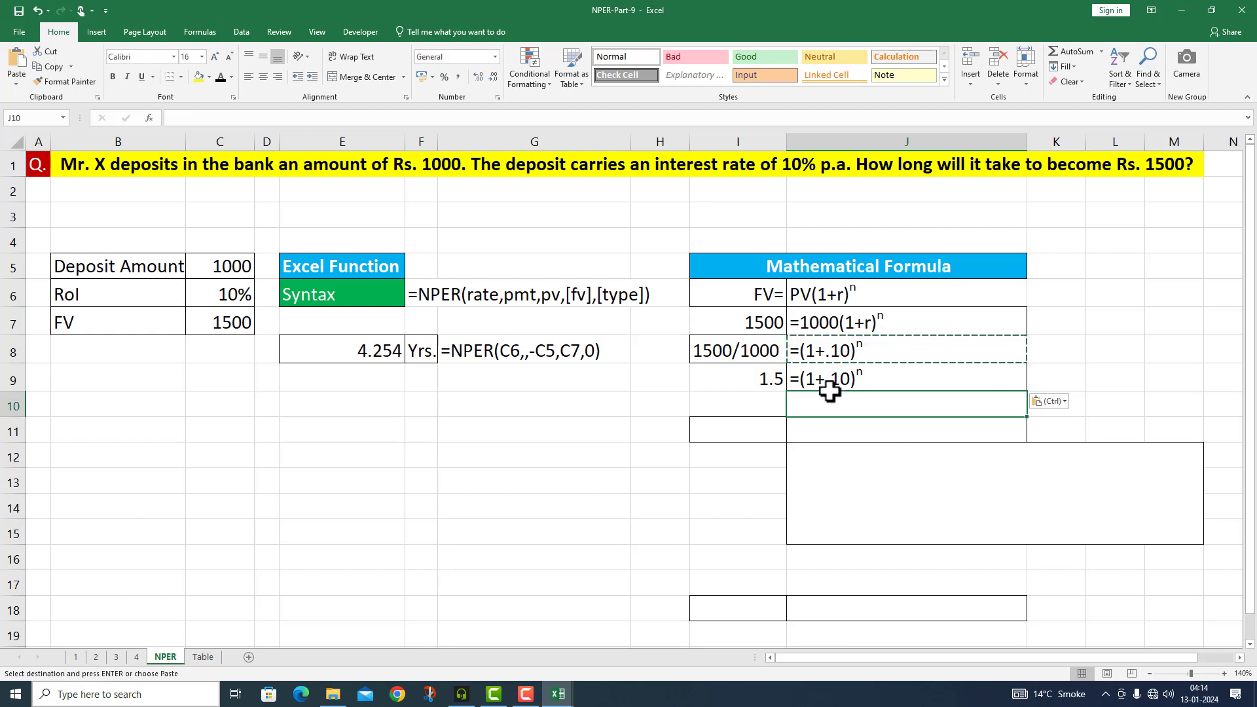
{"action": "left_click", "coordinate": [823, 425]}
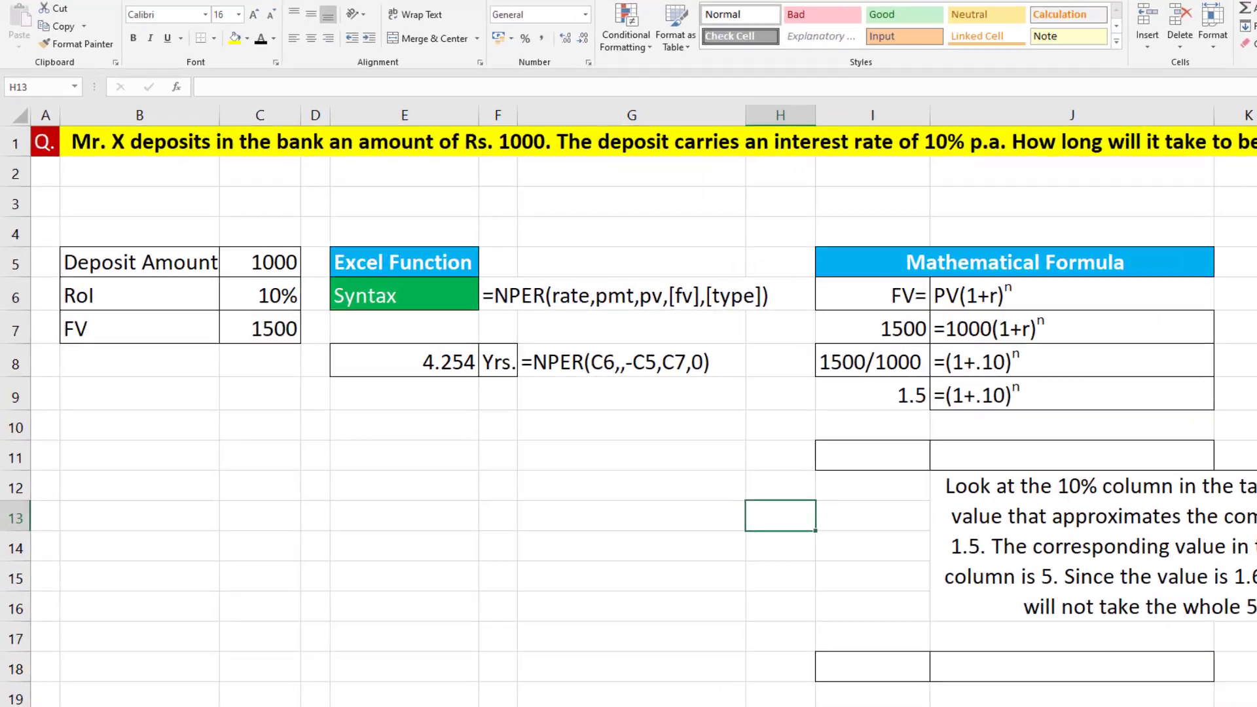
Examine the 10% column on the Table sheet for the factor closest to 1.5 and its period, and return to the NPER sheet.
{"action": "left_click", "coordinate": [203, 657]}
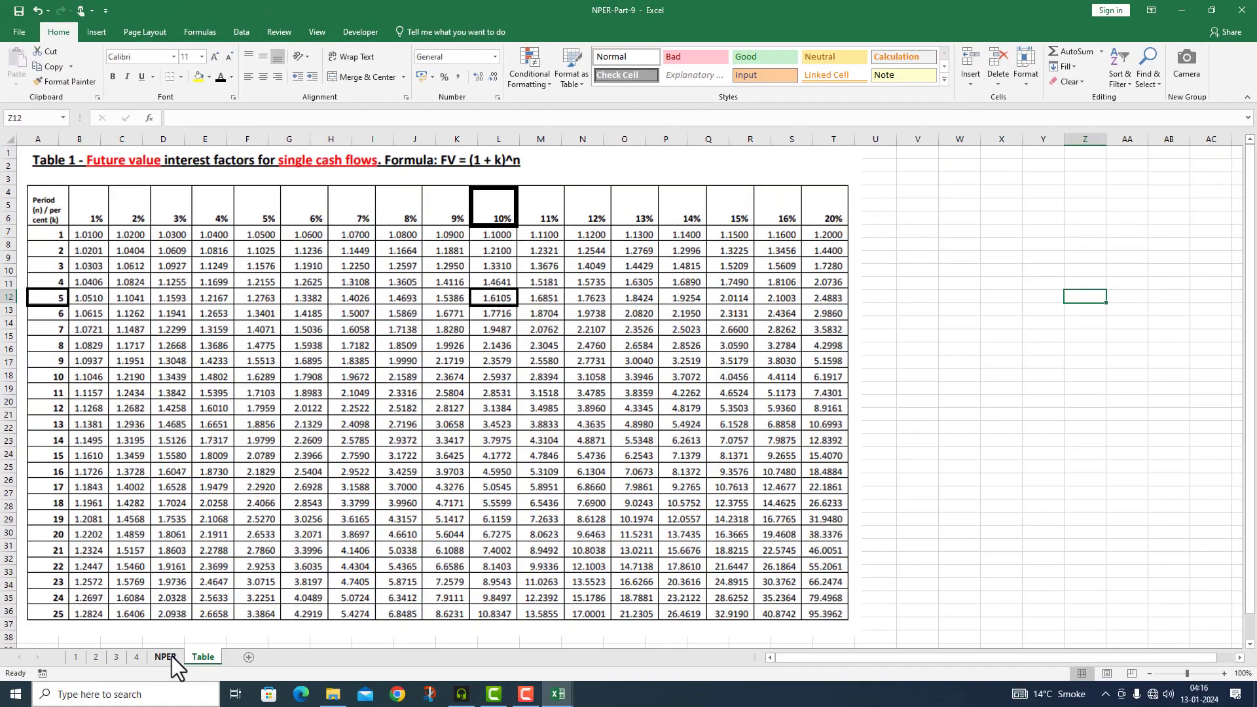
{"action": "left_click", "coordinate": [172, 658]}
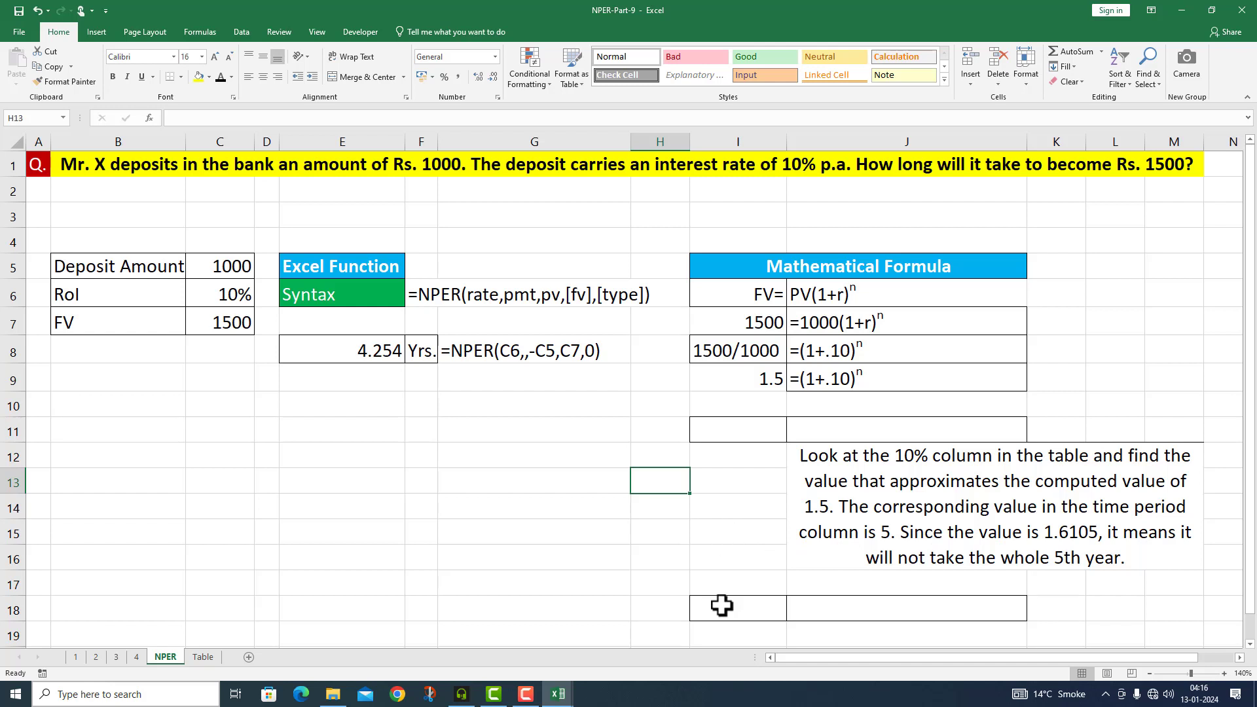
Enter the partial answer "4 Years+" in I17, with a space between the number and the word.
{"action": "double_click", "coordinate": [714, 579]}
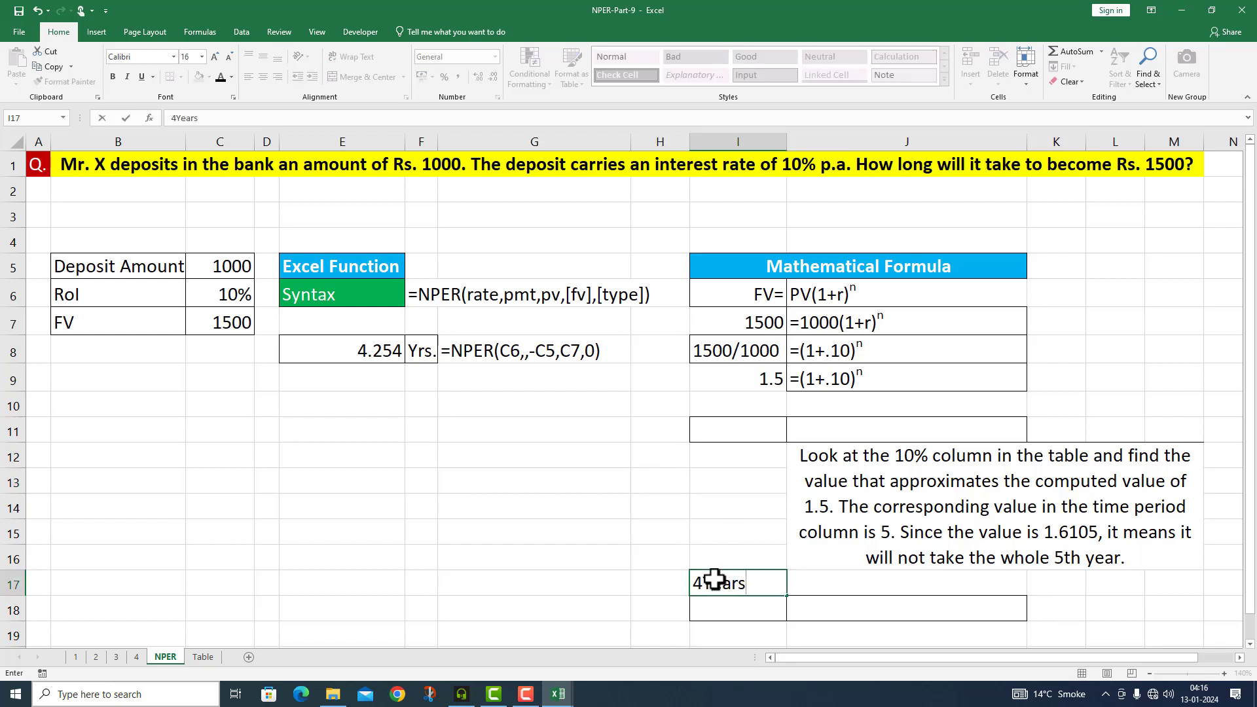
{"action": "type", "text": "4Years+"}
{"action": "left_click", "coordinate": [661, 557]}
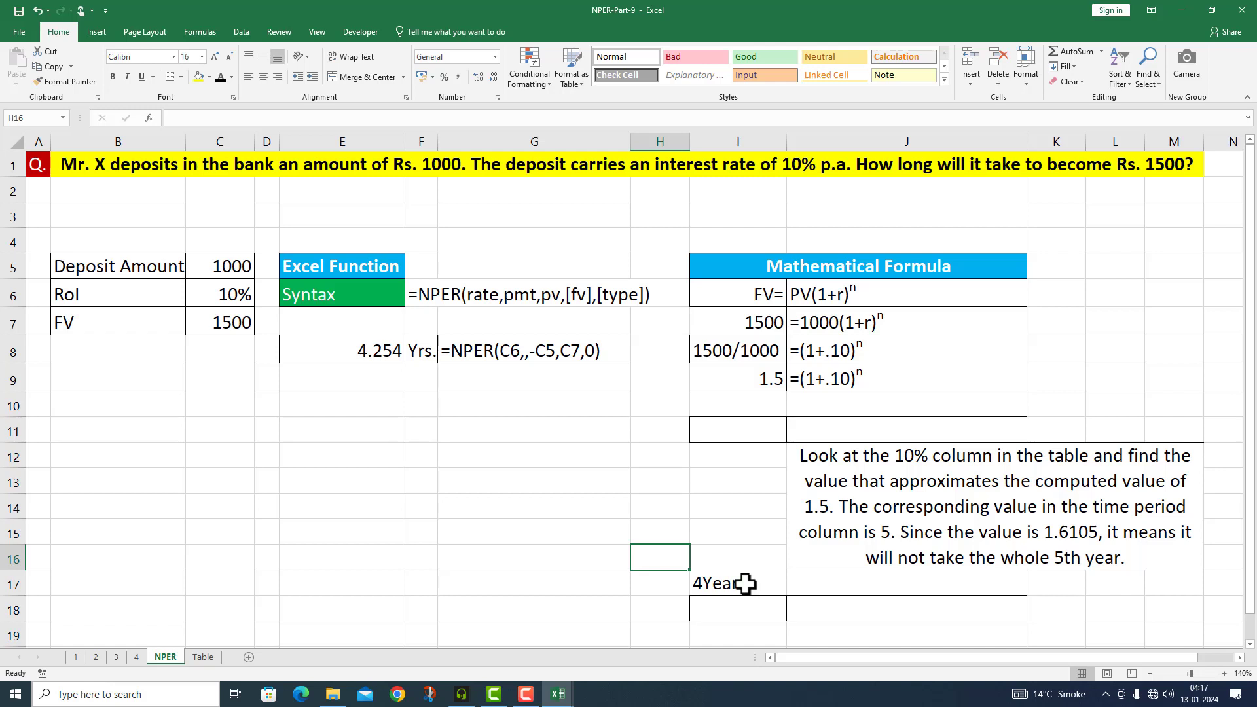
{"action": "double_click", "coordinate": [701, 583]}
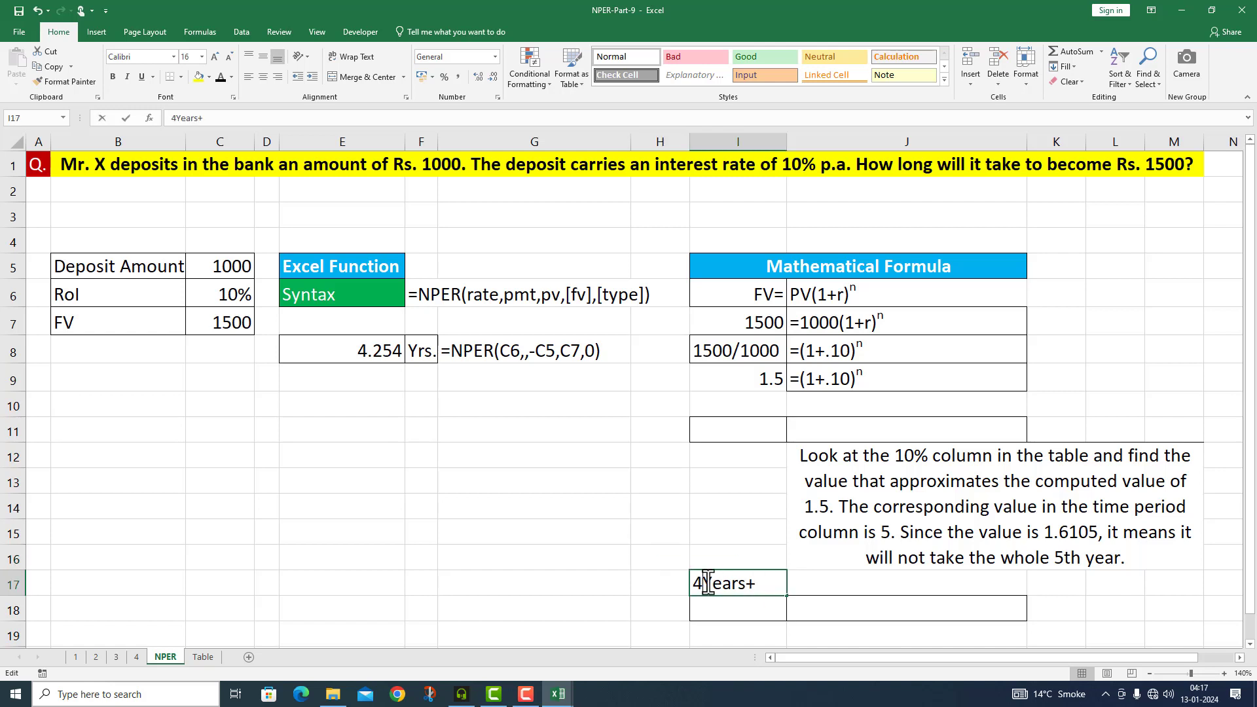
{"action": "left_click", "coordinate": [812, 584]}
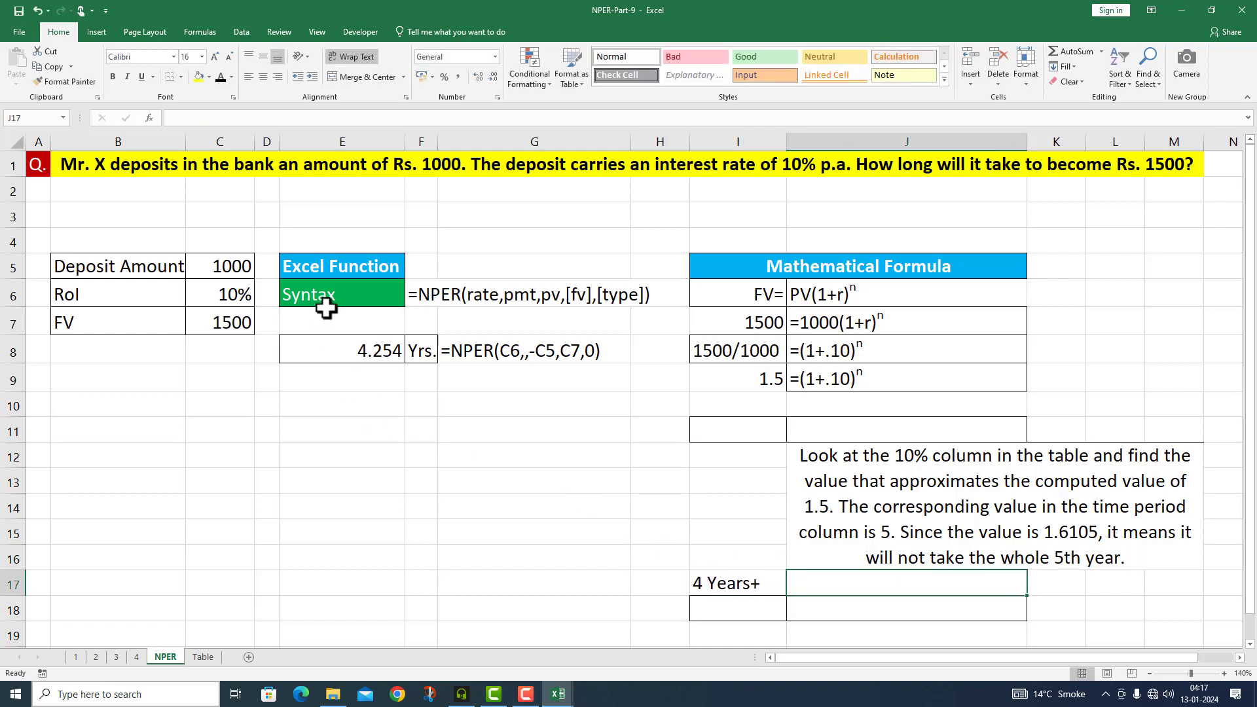